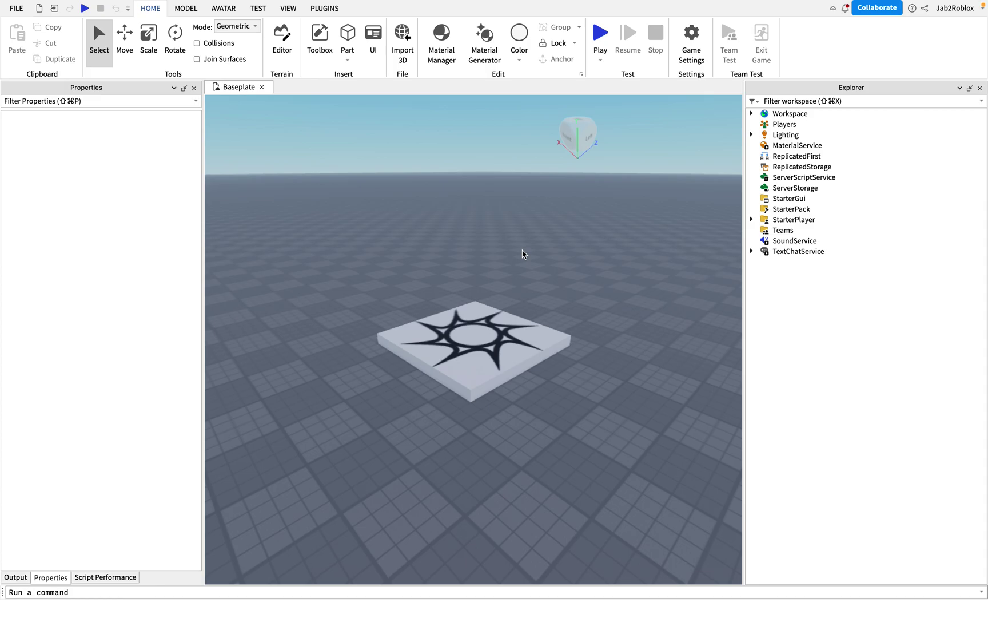
Narrow the Properties pane and insert a block part on the baseplate near the spawn location.
right_click_drag(563, 284, 563, 285)
key("w")
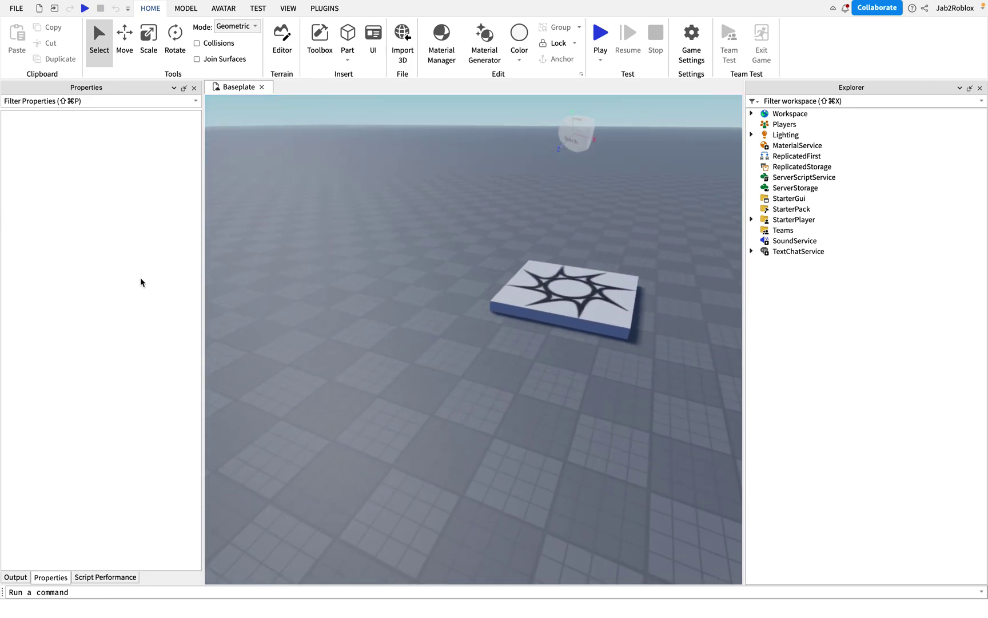
left_click_drag(203, 293, 163, 290)
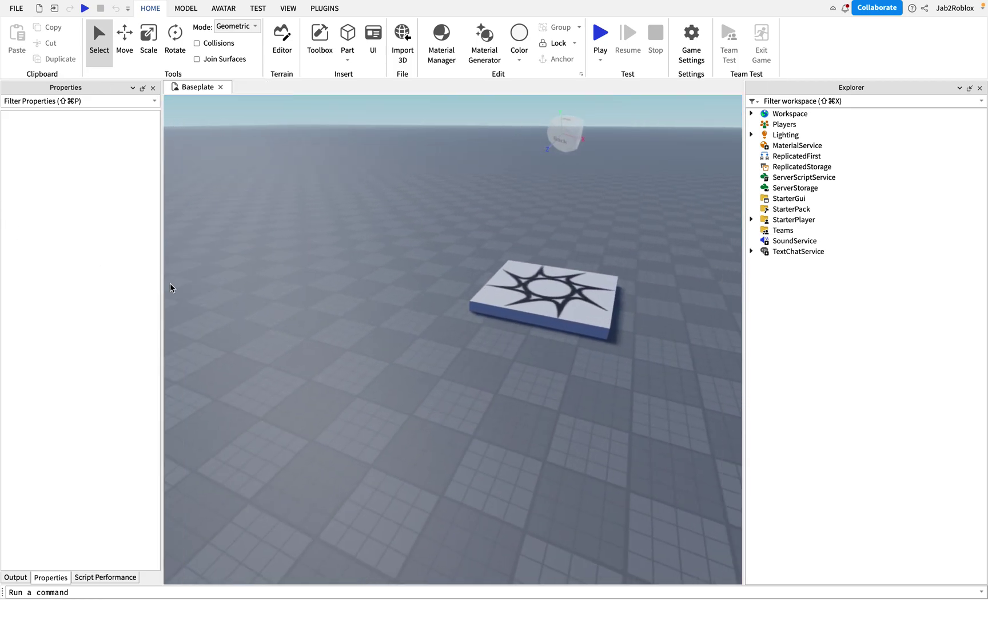
left_click(345, 36)
right_click_drag(443, 247, 443, 247)
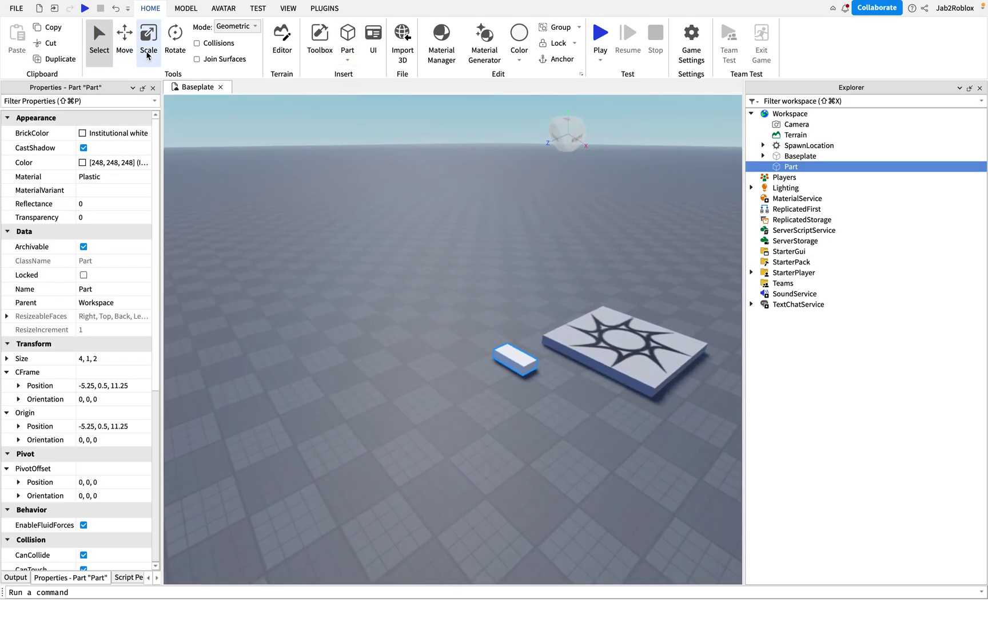
Scale the new part up into a large block of about 22.75 × 20 × 20 studs.
left_click(147, 55)
right_click_drag(466, 344, 465, 344)
key("d")
left_click_drag(517, 375, 401, 372)
key("a")
right_click_drag(499, 358, 499, 358)
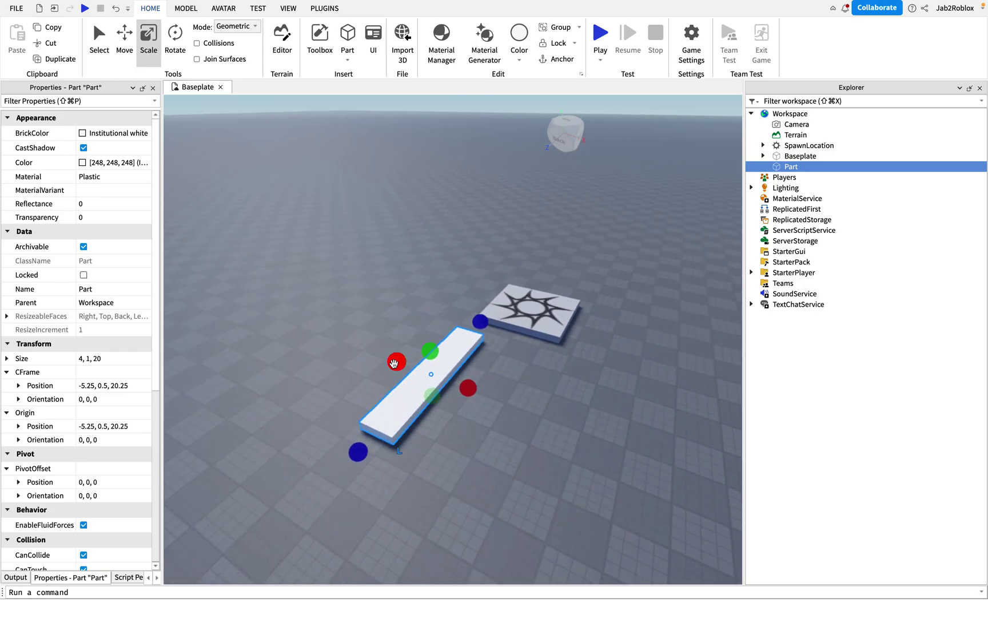
left_click_drag(394, 363, 273, 316)
left_click_drag(372, 334, 377, 156)
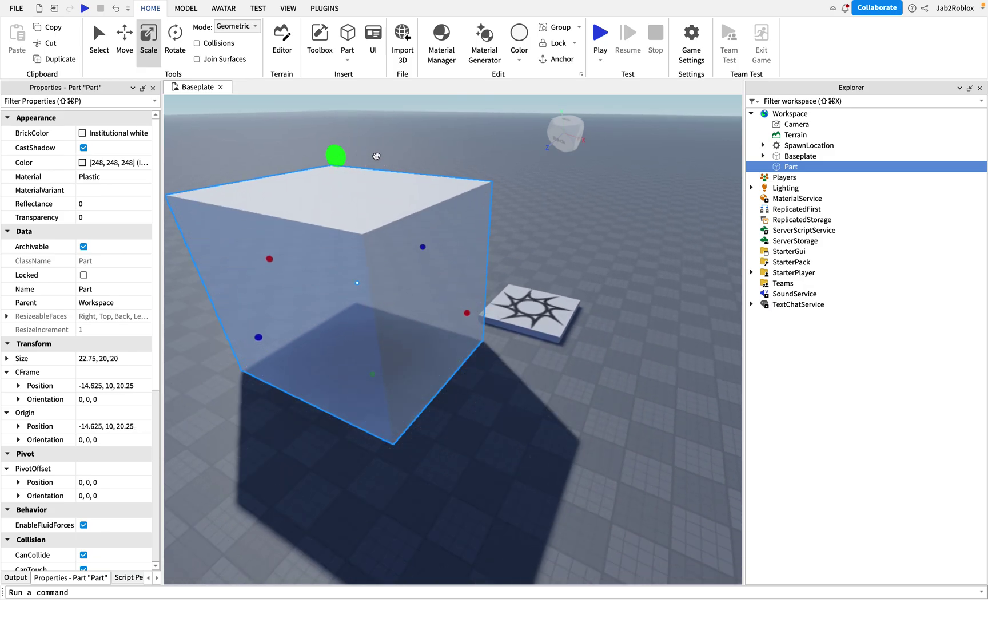
Generate materials for the large block with the Material Generator from the prompt "plastic".
key("d")
right_click_drag(538, 327, 520, 326)
left_click(520, 326)
key("d")
key("d")
scroll(452, 379, "up", 4)
scroll(469, 389, "down", 4)
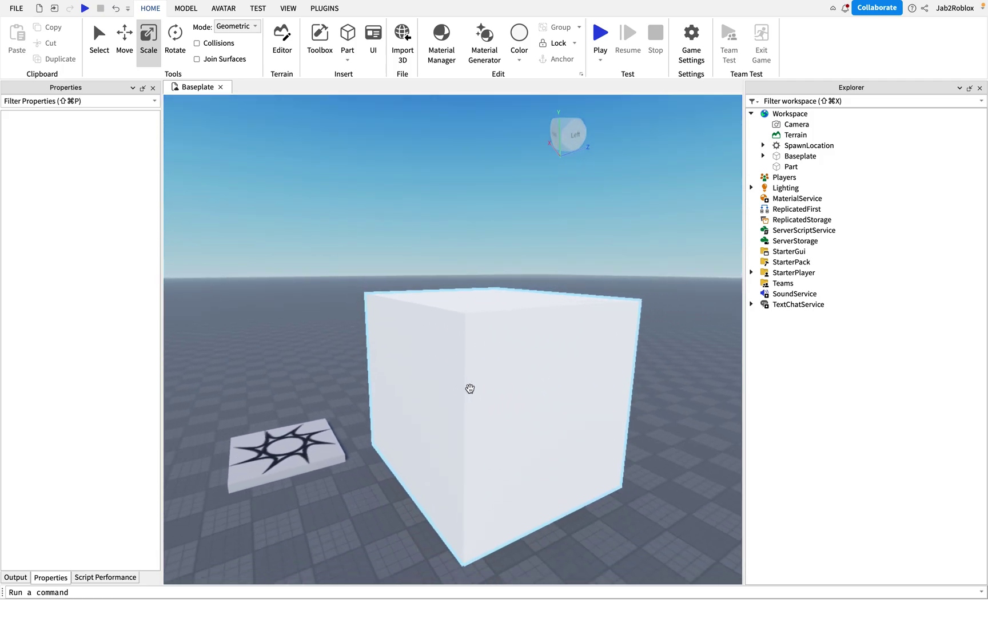
left_click(466, 377)
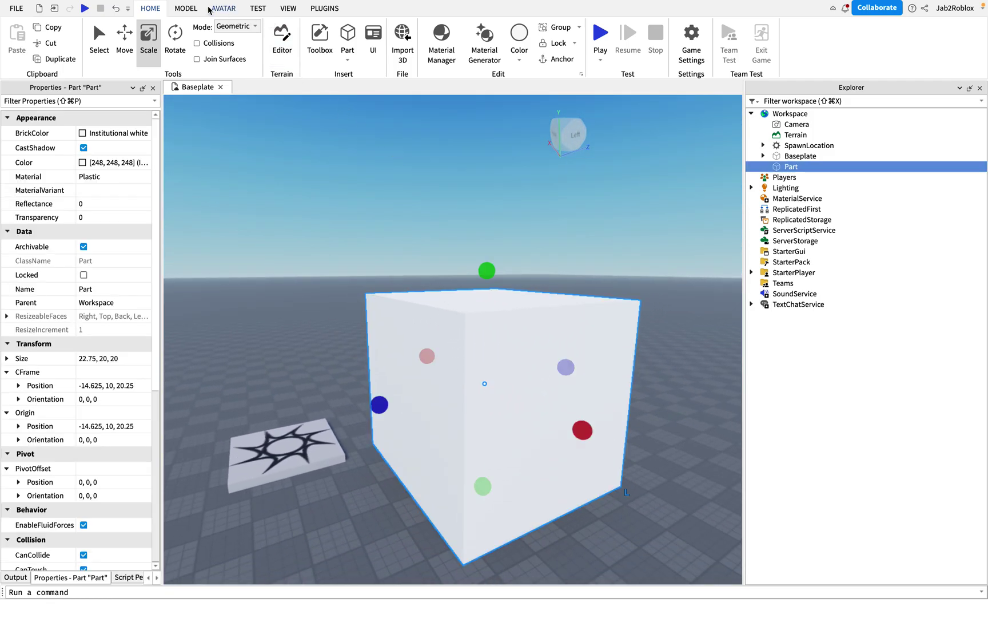
left_click(486, 46)
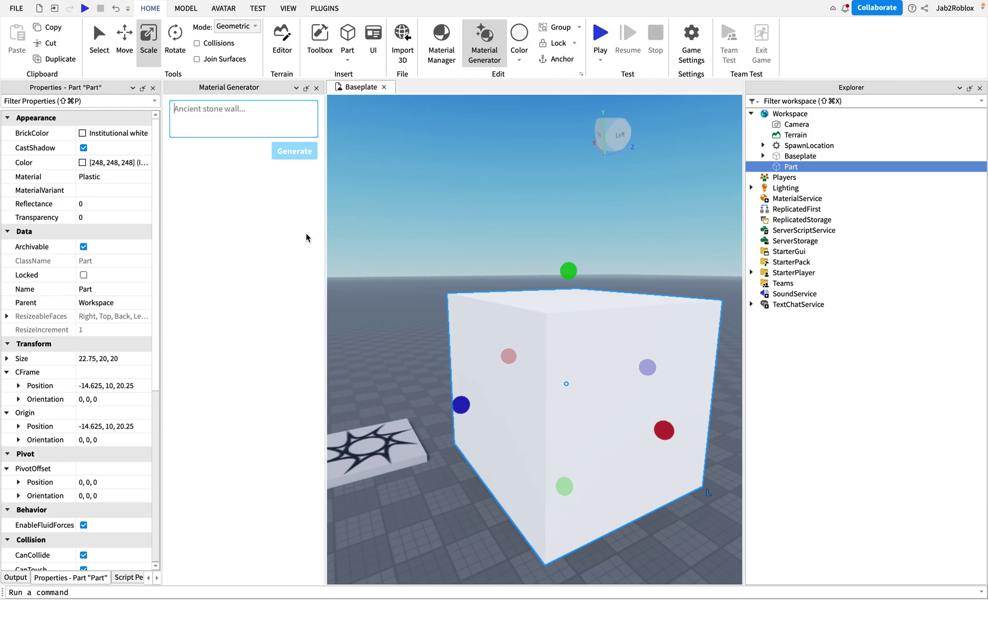
type("plastic")
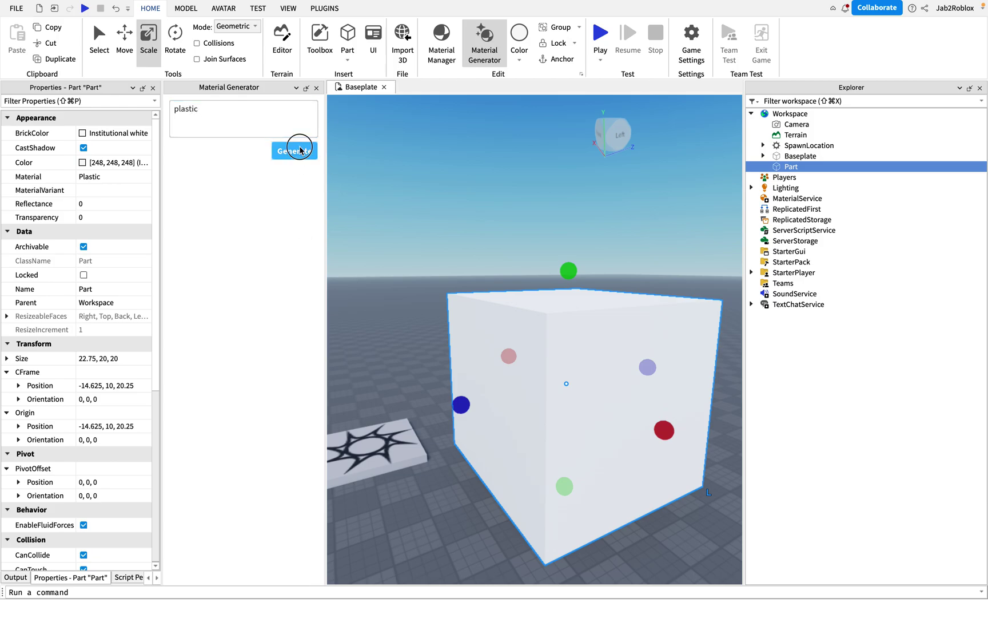
left_click(293, 151)
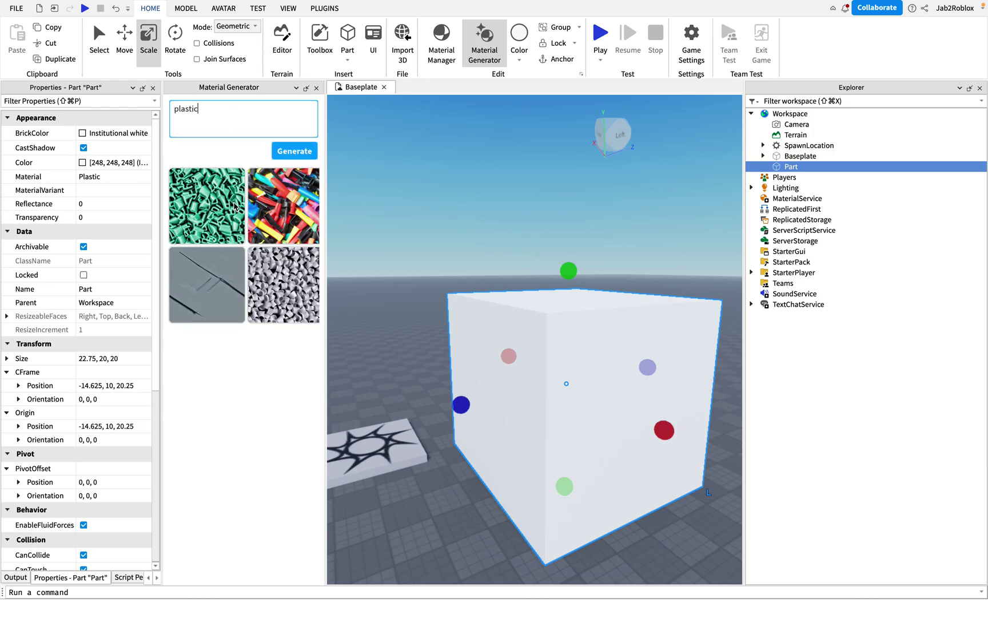
Preview the white pellet and the dark grey creased plastic materials on the block, dismissing each one.
left_click(274, 286)
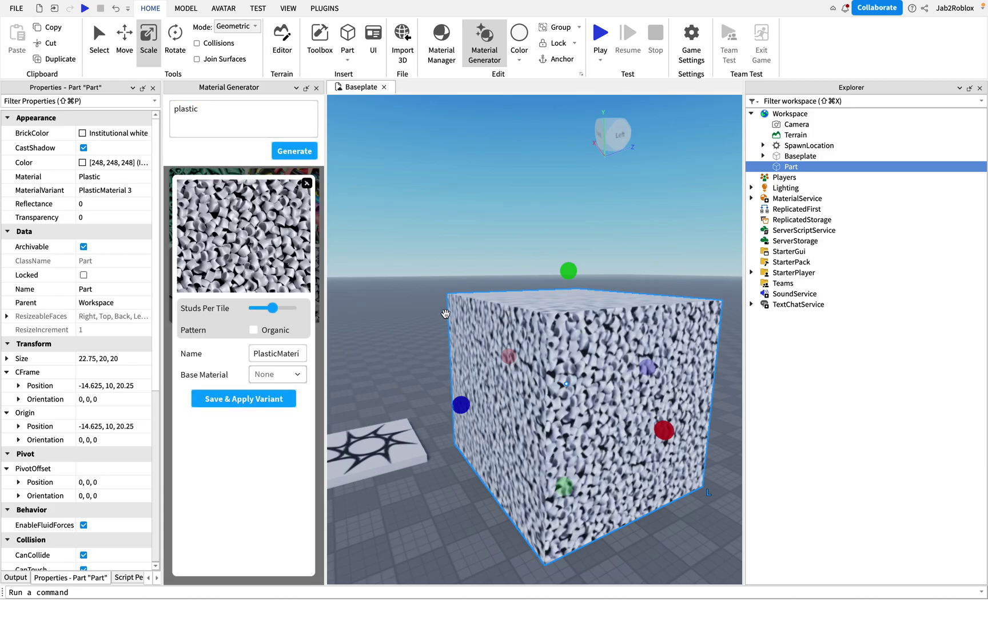
scroll(404, 293, "up", 10)
scroll(466, 296, "down", 10)
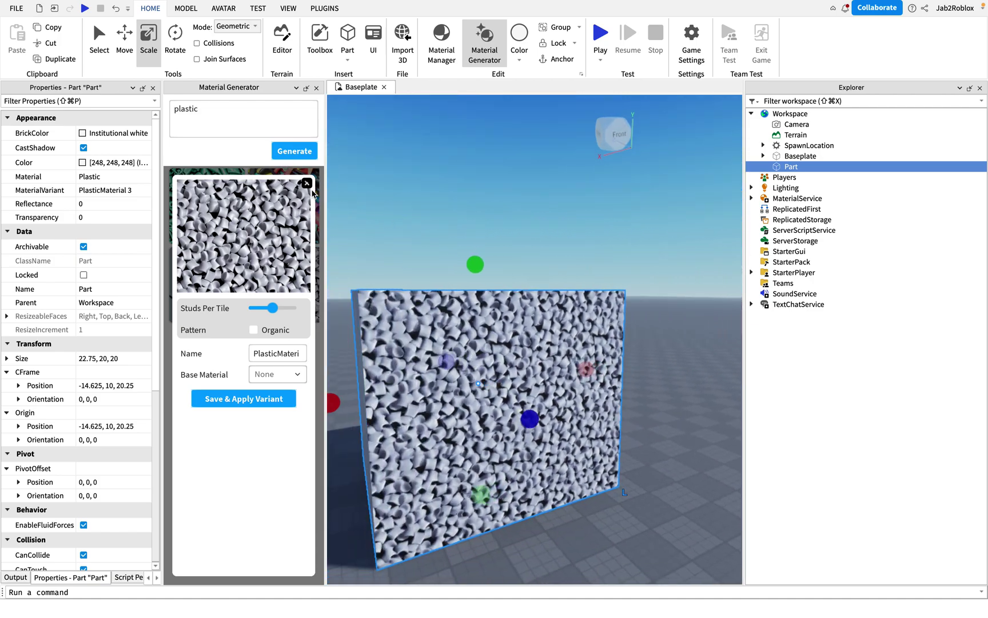
left_click(306, 181)
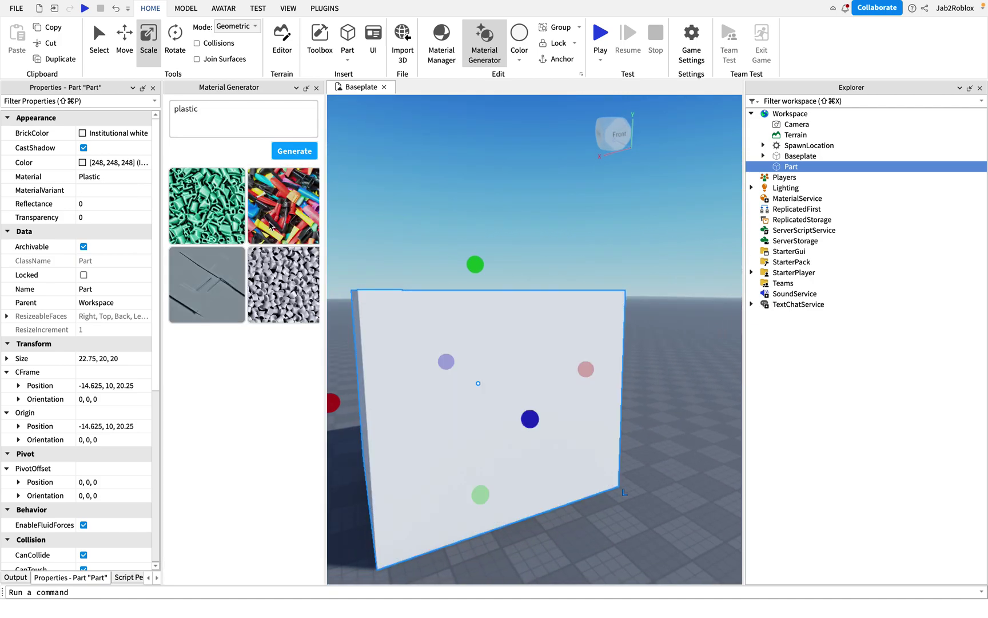
left_click(213, 275)
key("w")
right_click_drag(543, 313, 551, 306)
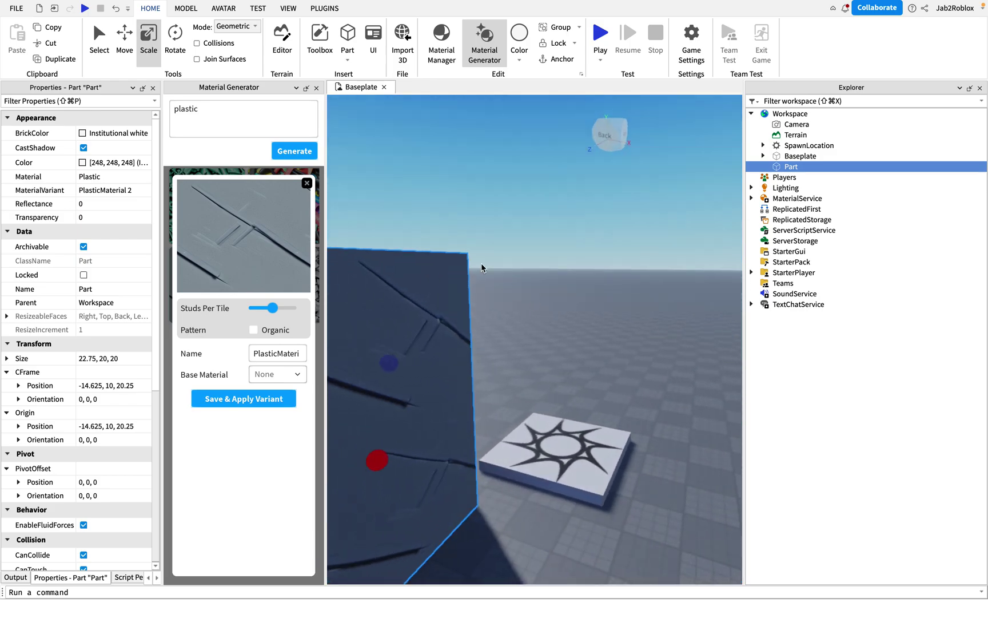
left_click(307, 183)
Choose the multicoloured plastic pieces material and preview it on the block.
left_click(284, 208)
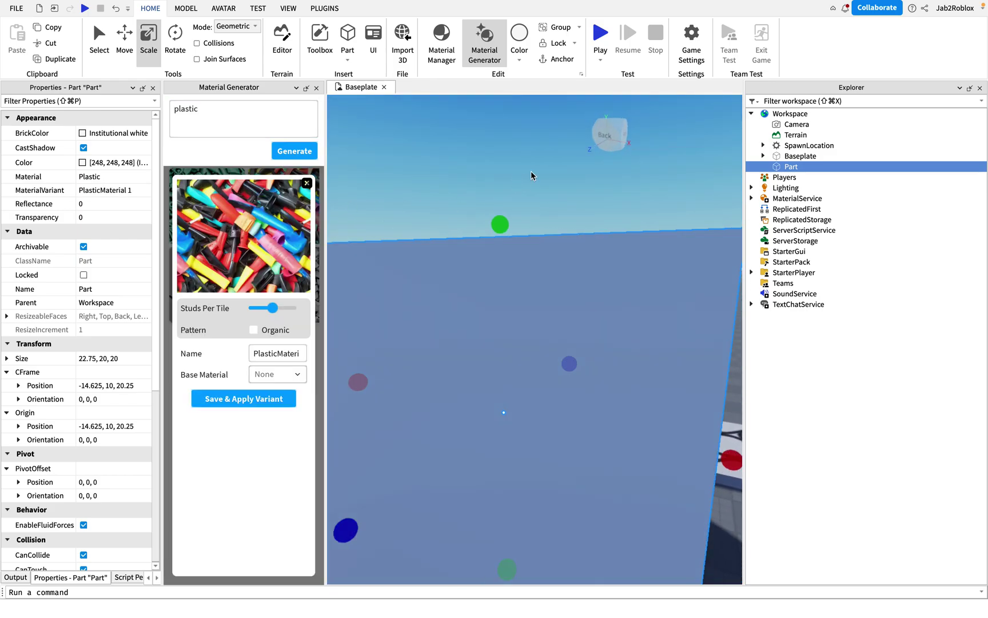
scroll(530, 171, "down", 5)
right_click_drag(529, 175, 531, 175)
key("w")
key("s")
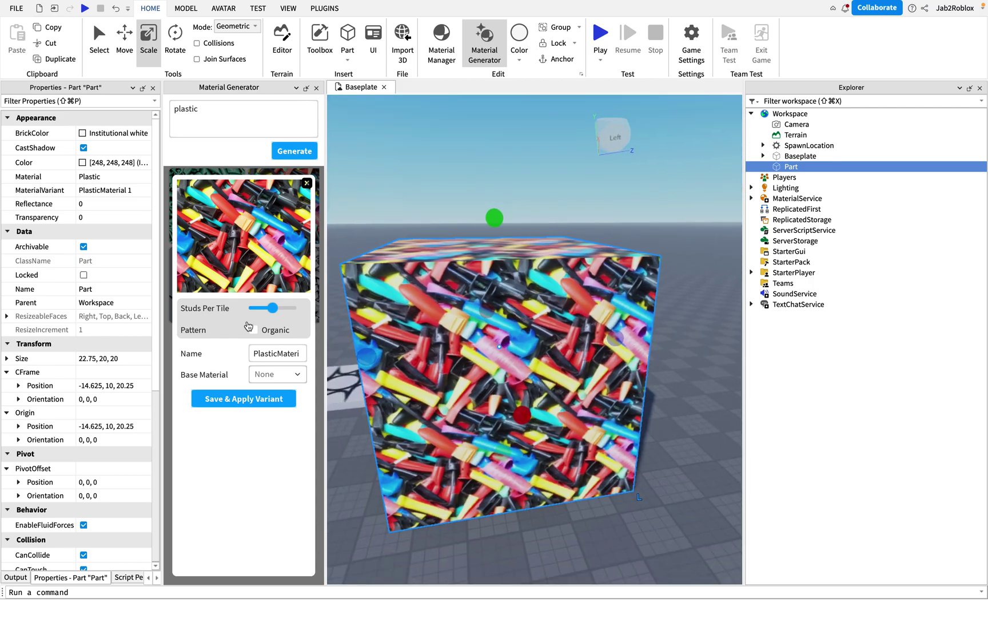
Give the multicoloured plastic material the Organic pattern and raise Studs Per Tile to the maximum of 20.
mouse_move(272, 317)
left_mouse_down()
mouse_move(245, 312)
mouse_move(307, 309)
mouse_move(282, 308)
left_mouse_up()
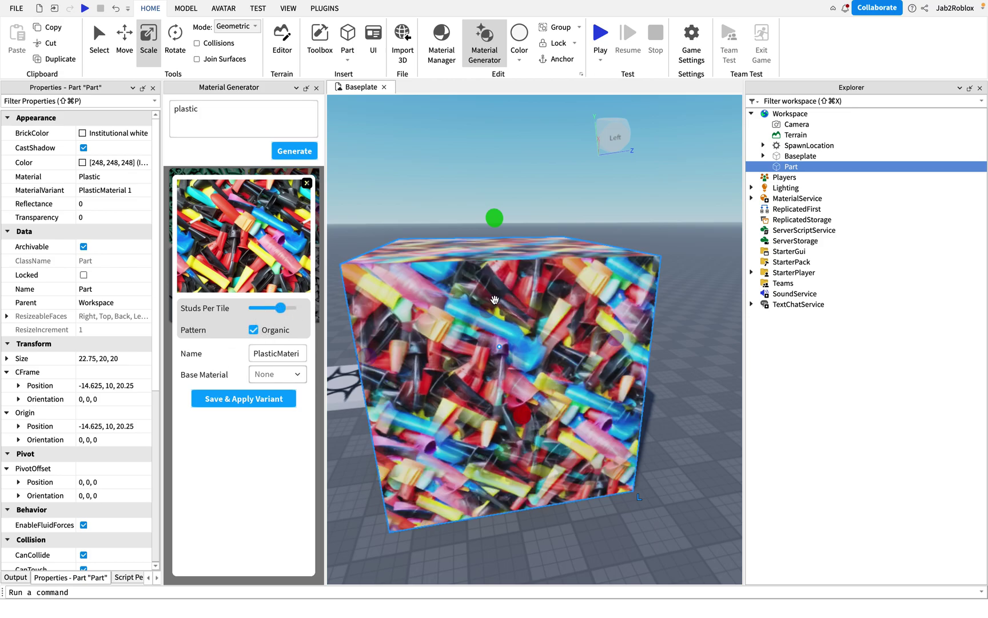
key("d")
right_click_drag(519, 399, 519, 399)
key("w")
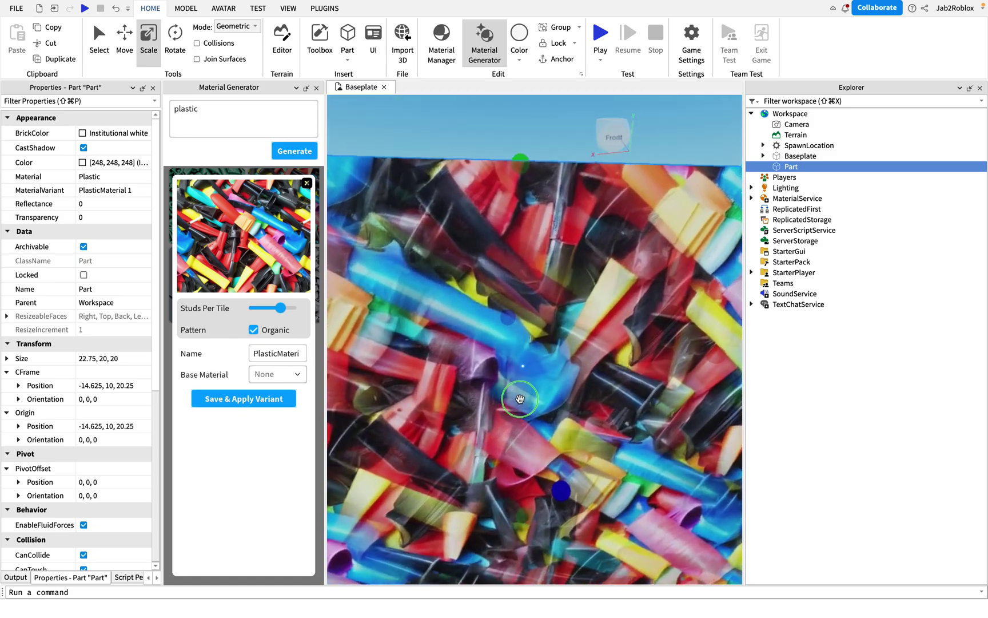
scroll(520, 399, "down", 5)
left_click_drag(280, 308, 308, 312)
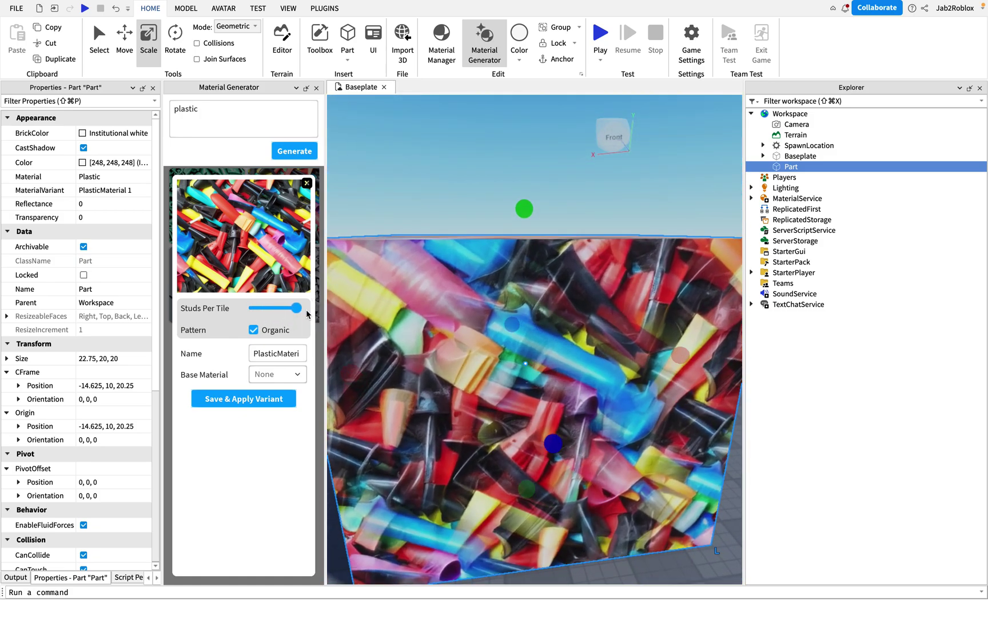
scroll(535, 349, "down", 5)
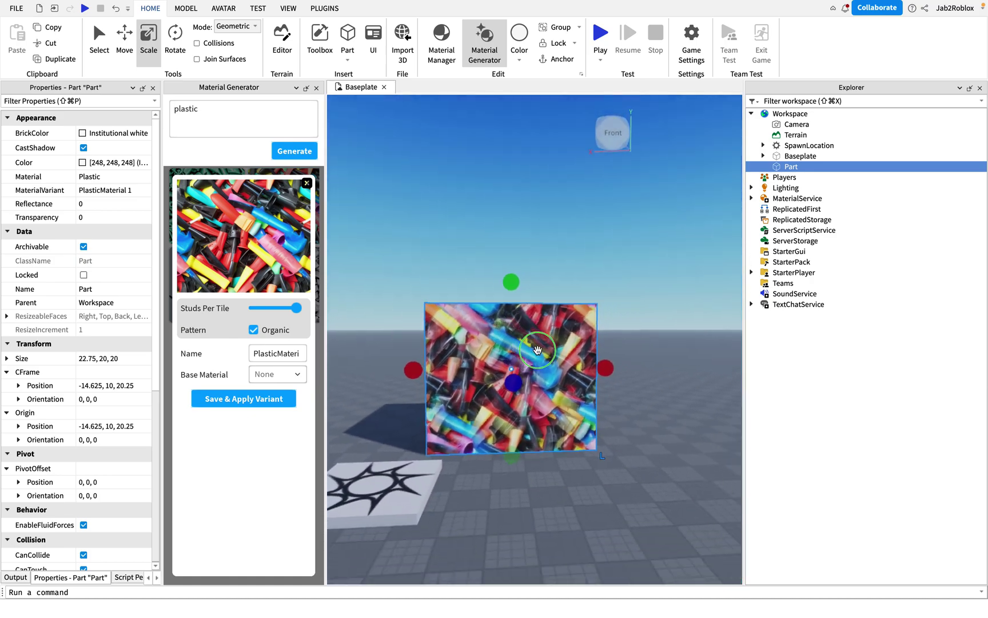
right_click_drag(537, 350, 538, 350)
key("a")
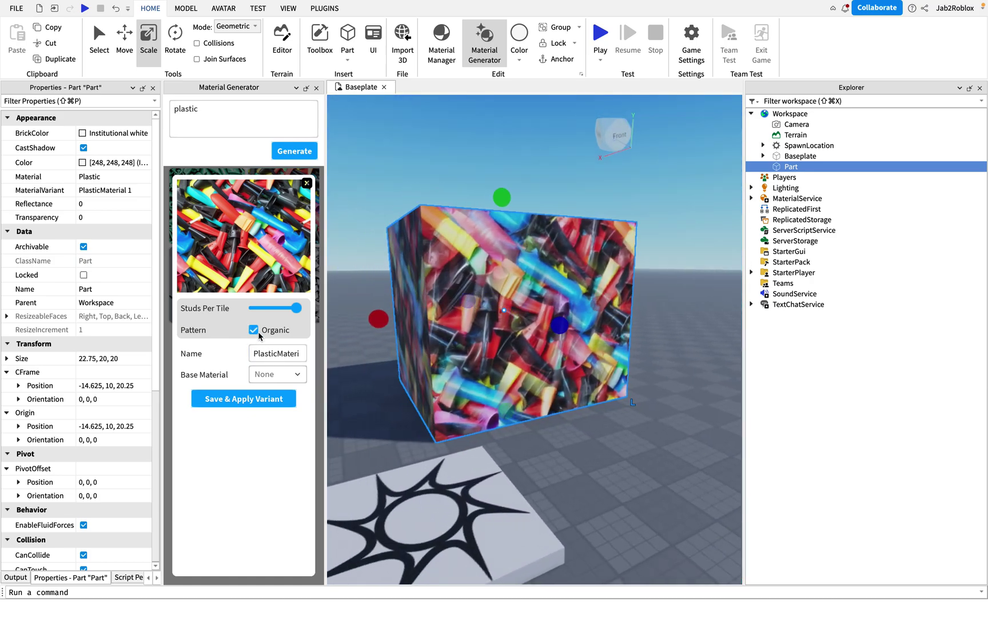
Turn the Organic pattern off and on again to compare the block's texture.
left_click(254, 330)
right_click_drag(493, 383, 478, 351)
left_click(253, 329)
Name the multicoloured material variant PlasticShards.
left_click(277, 353)
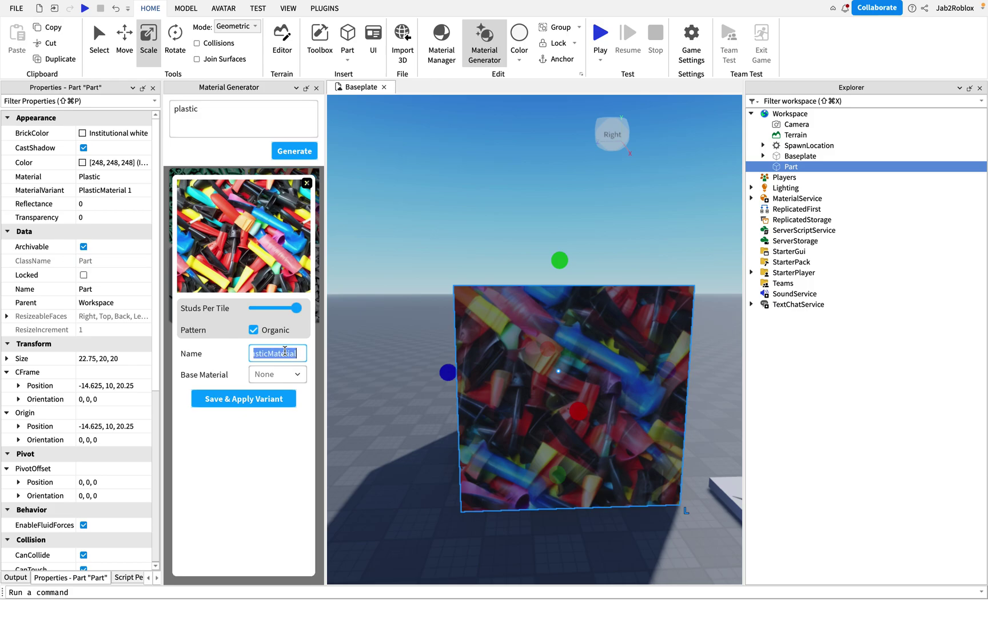
type("Plastic")
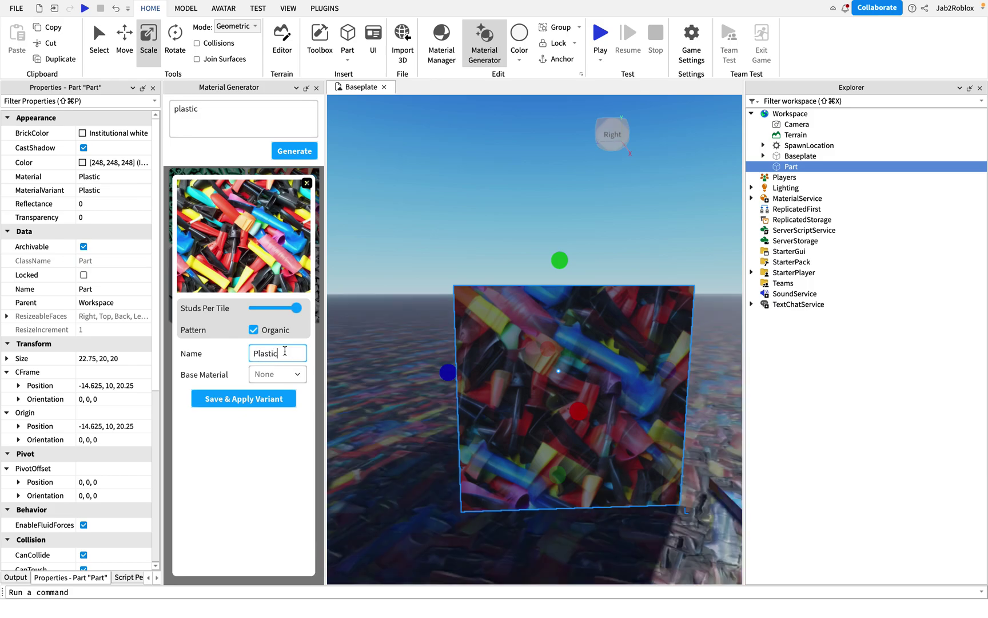
type("Shards")
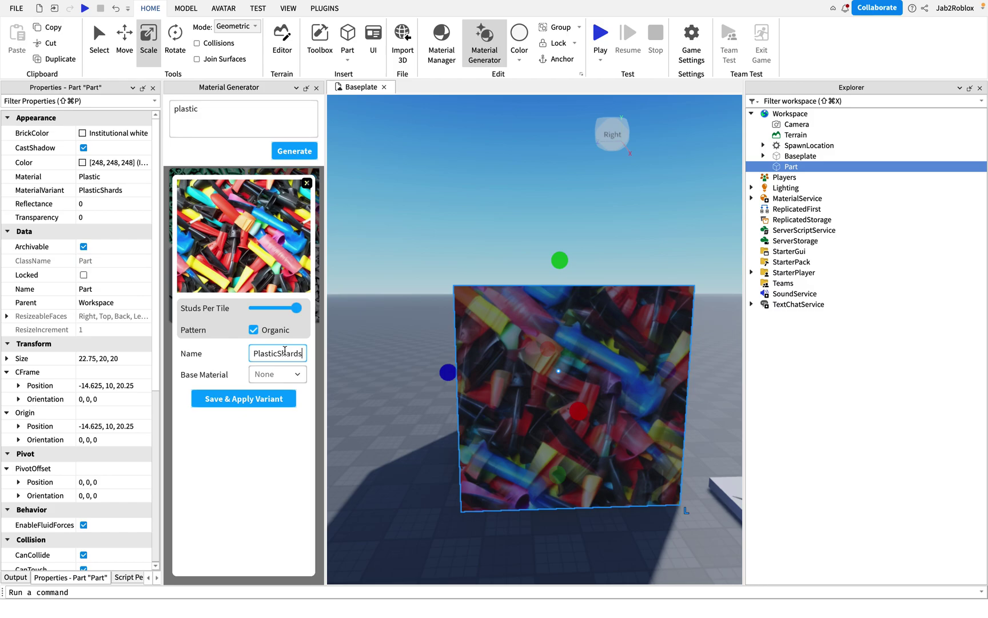
left_click(310, 445)
left_click(549, 370)
right_click_drag(543, 369, 480, 349)
key("d")
left_click(297, 230)
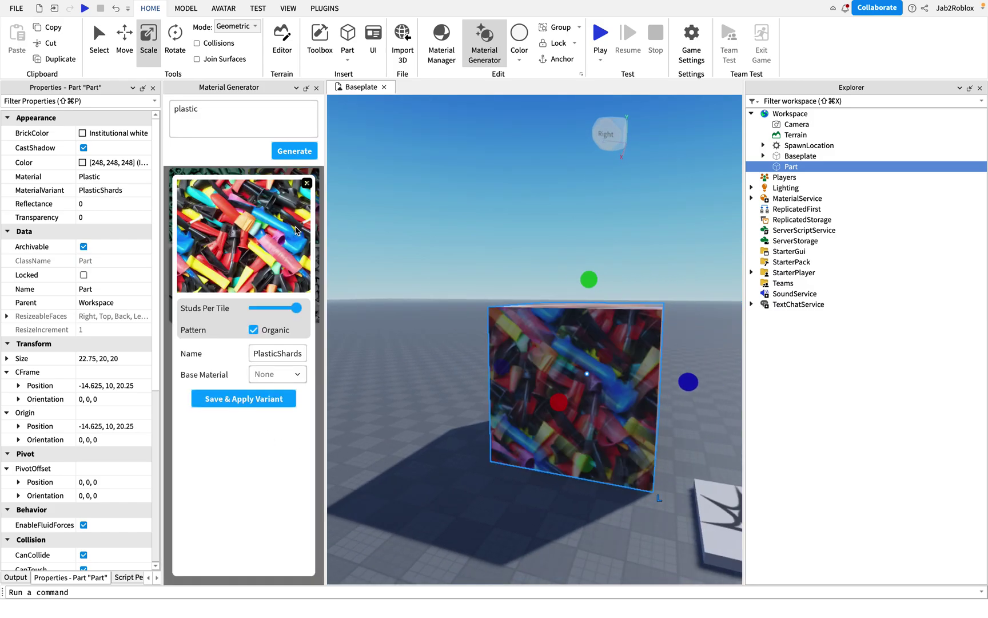
Set the PlasticShards base material to Plastic, and save and apply the variant to the block.
left_click(297, 374)
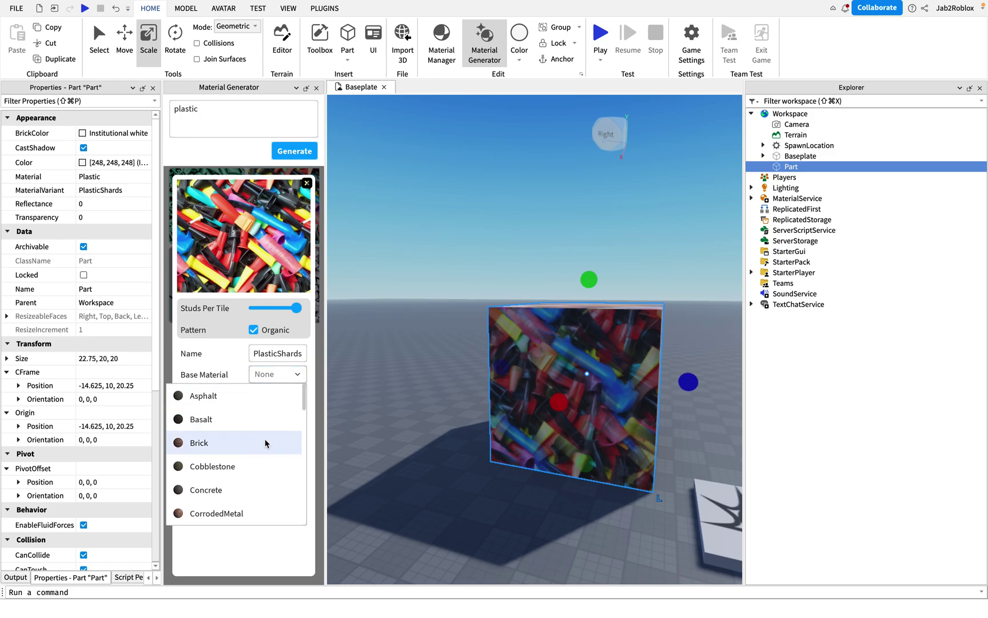
scroll(261, 447, "down", 5)
scroll(258, 444, "down", 6)
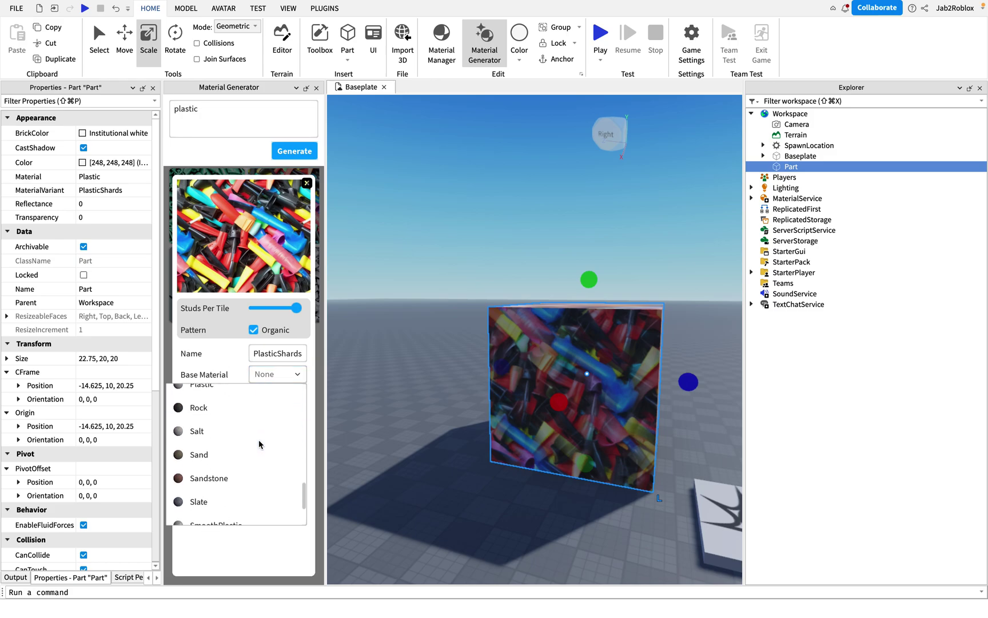
scroll(258, 448, "up", 3)
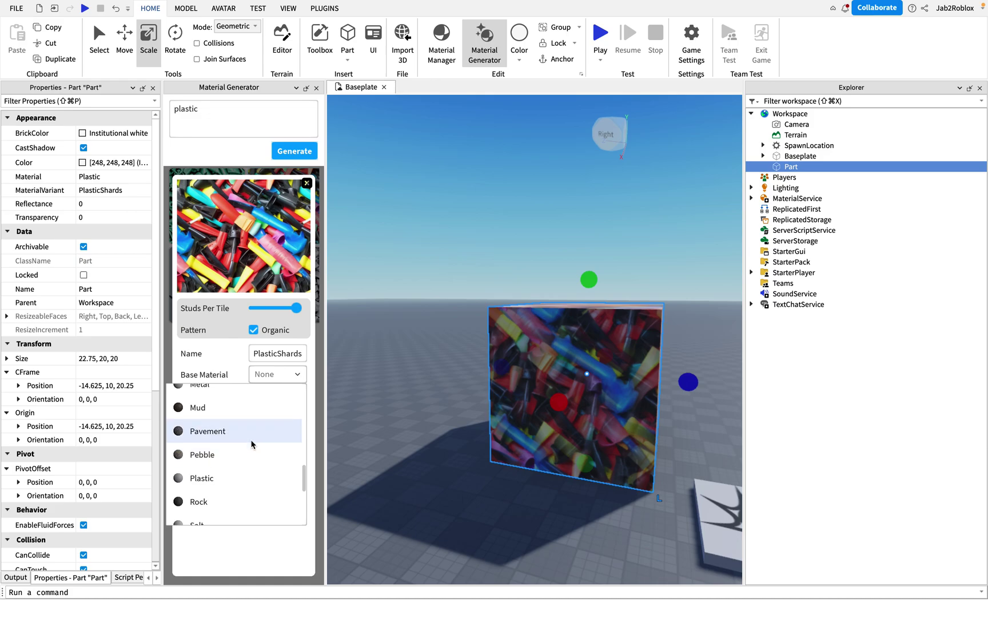
left_click(246, 472)
left_click(266, 401)
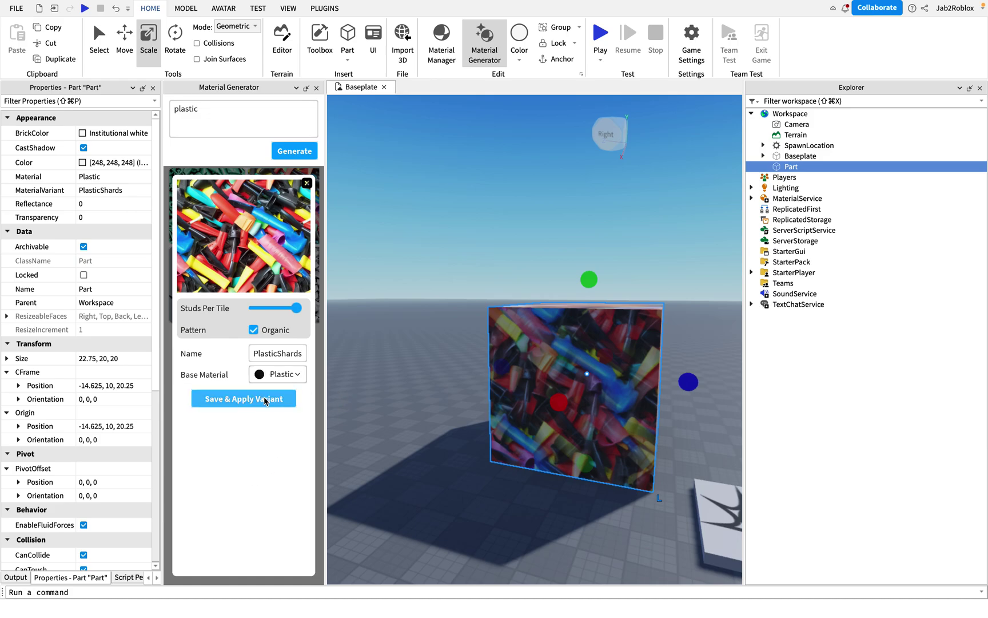
left_click(266, 401)
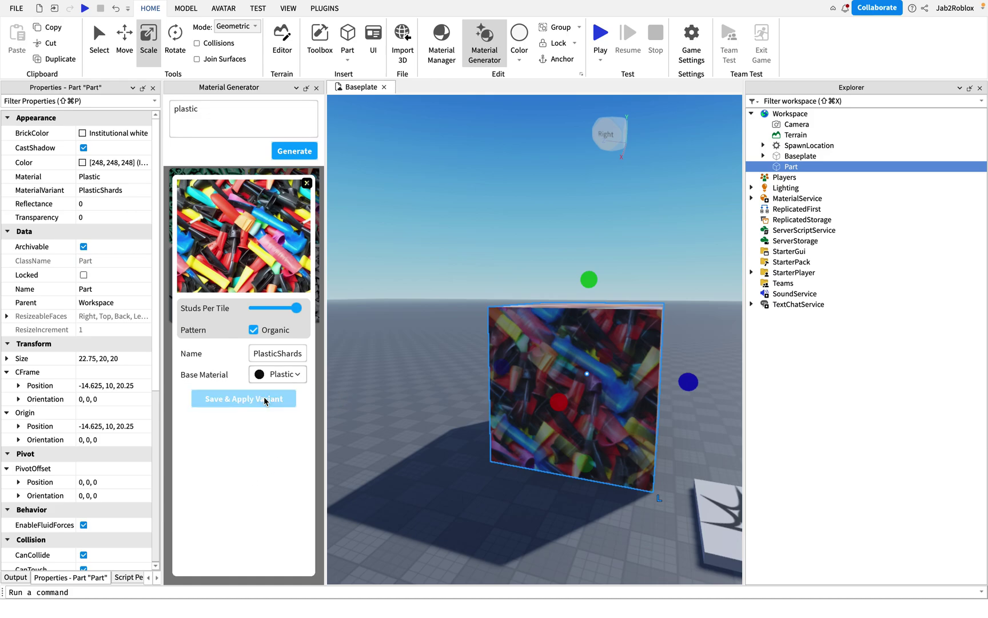
Inspect the textured block and the properties of the PlasticShards variant in MaterialService.
right_click_drag(449, 302, 449, 302)
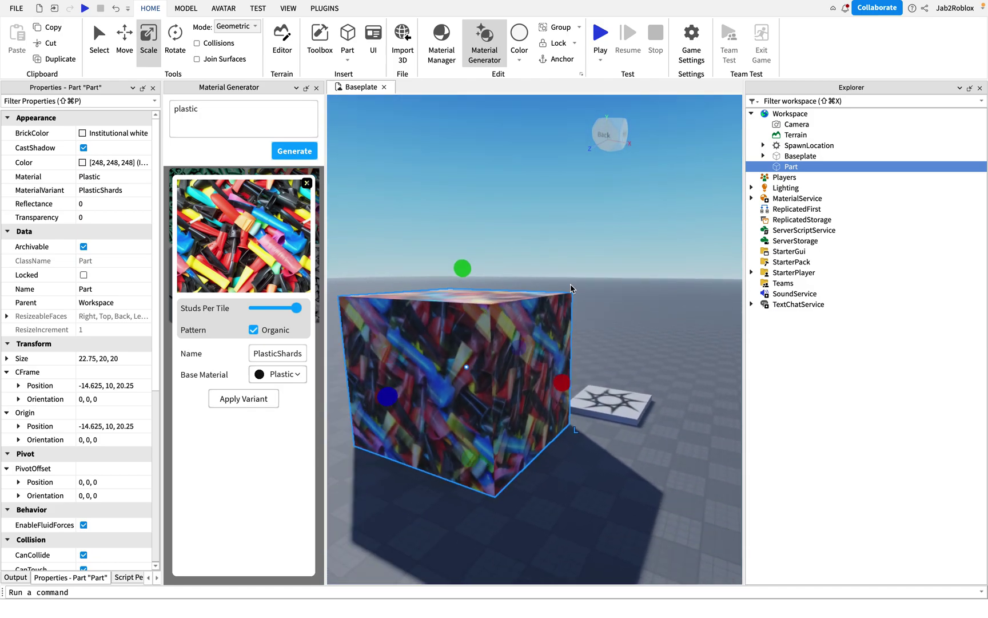
key("w")
key("a")
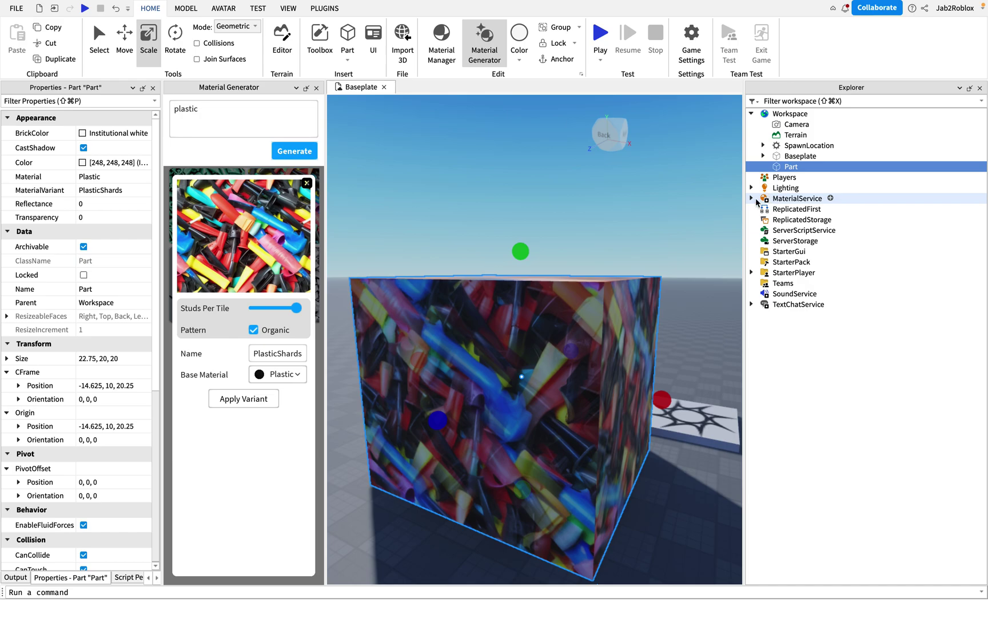
left_click(751, 198)
left_click(791, 213)
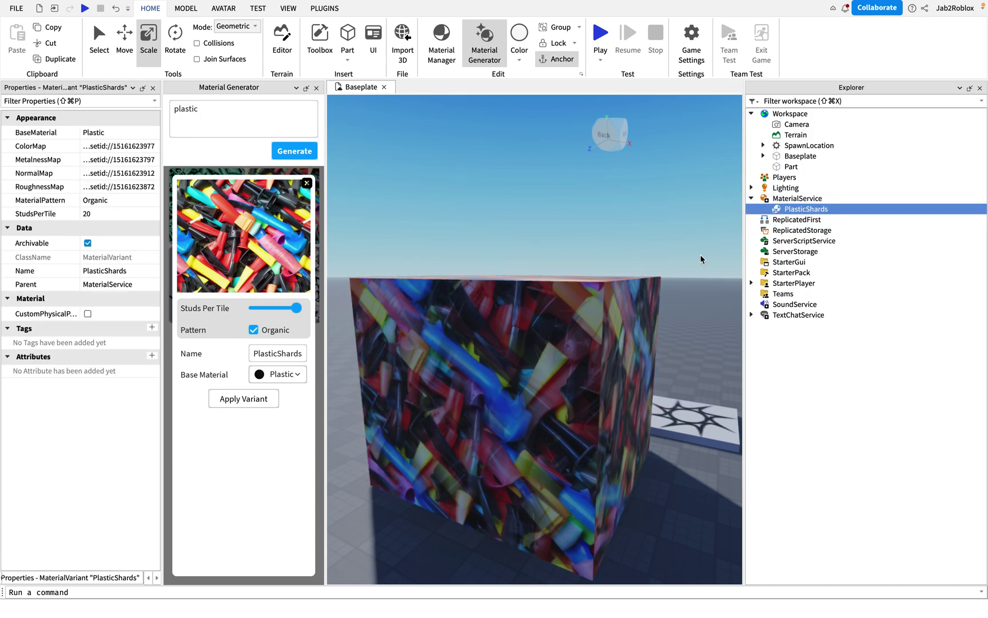
Insert a second block part on the empty baseplate area away from the large block.
right_click_drag(438, 269, 439, 269)
key("a")
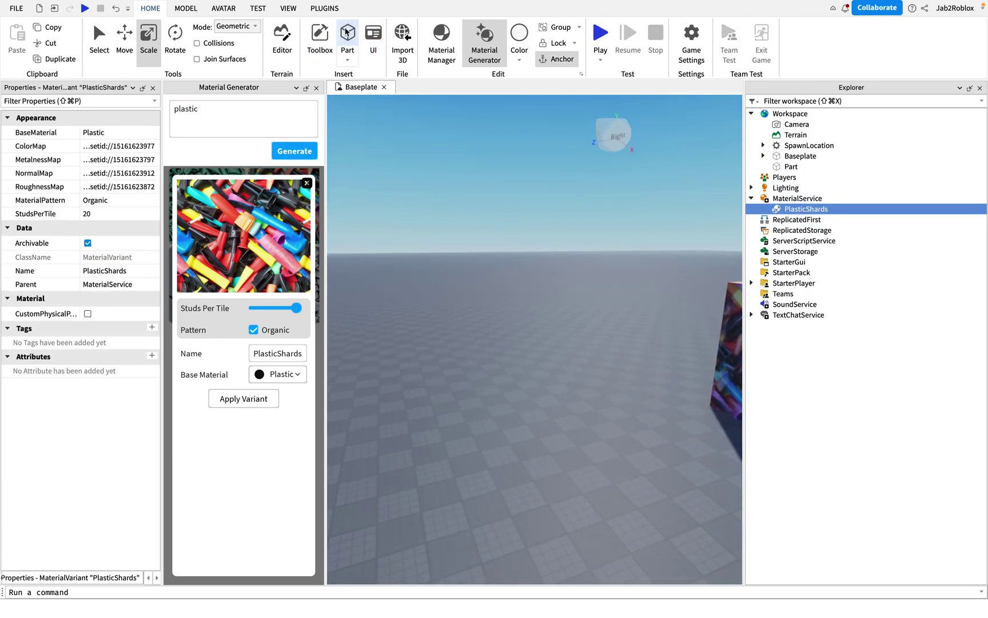
left_click(347, 33)
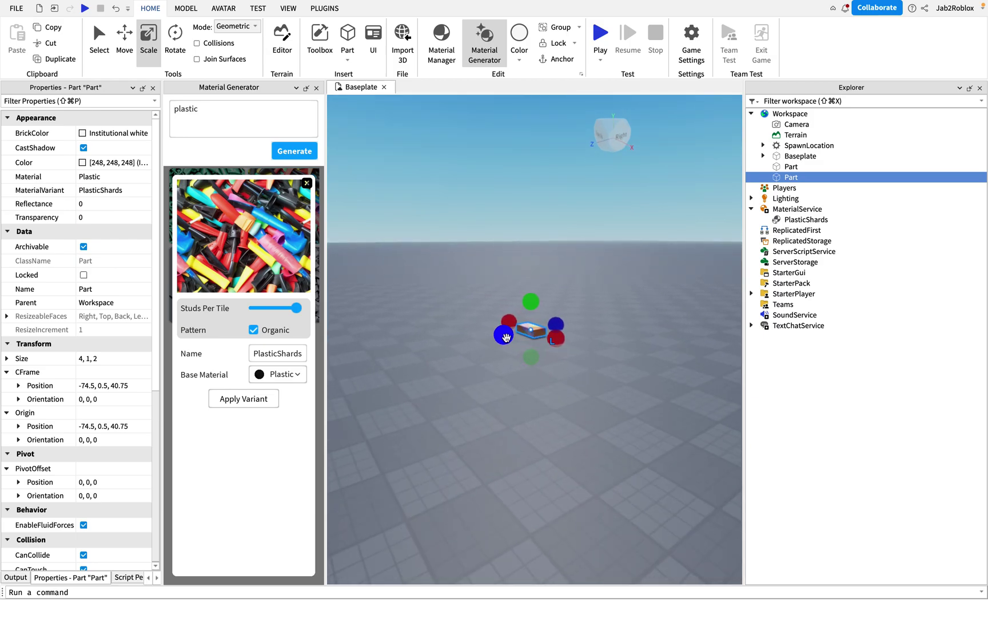
Scale the second part into a flat slab of about 25.25 × 1 × 19 studs and delete it.
left_click_drag(506, 338, 647, 459)
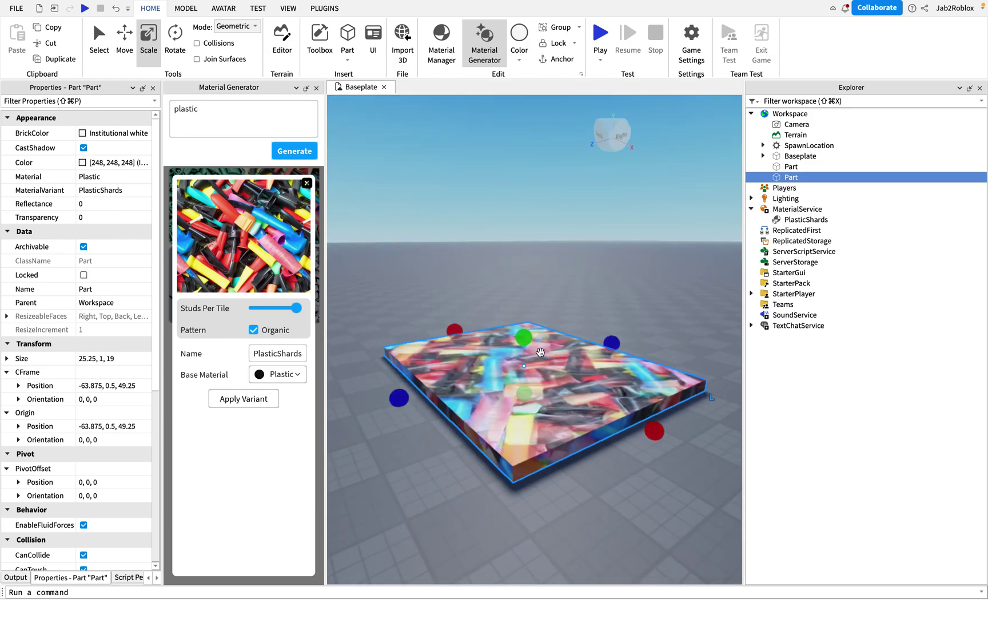
key("Delete")
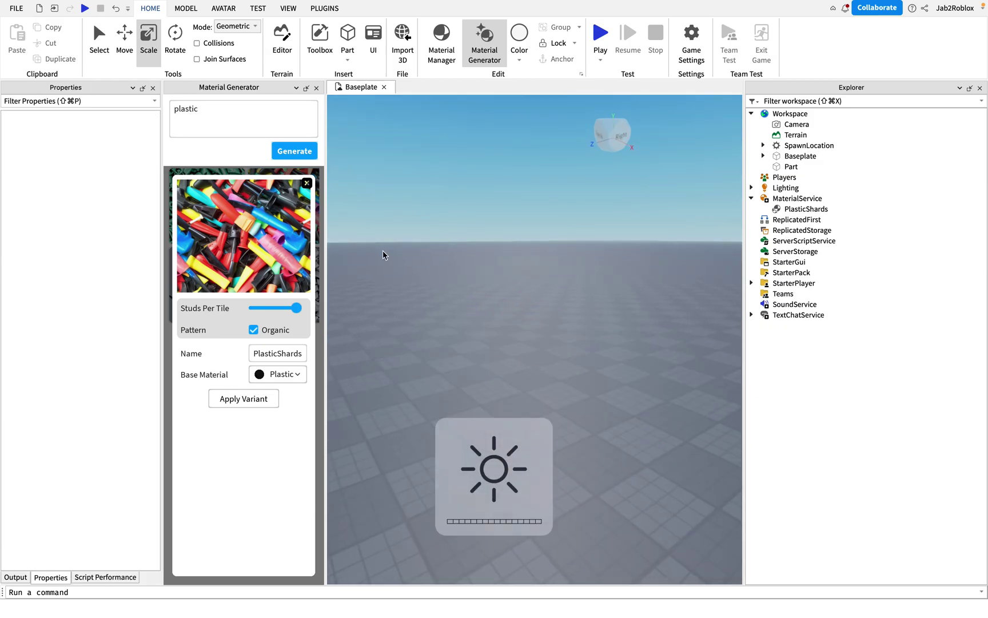
Close the Material Generator, and insert a new part scaled to a flat slab of about 17.25 × 1 × 16 studs.
left_click(316, 88)
left_click(347, 33)
left_click_drag(479, 347, 324, 392)
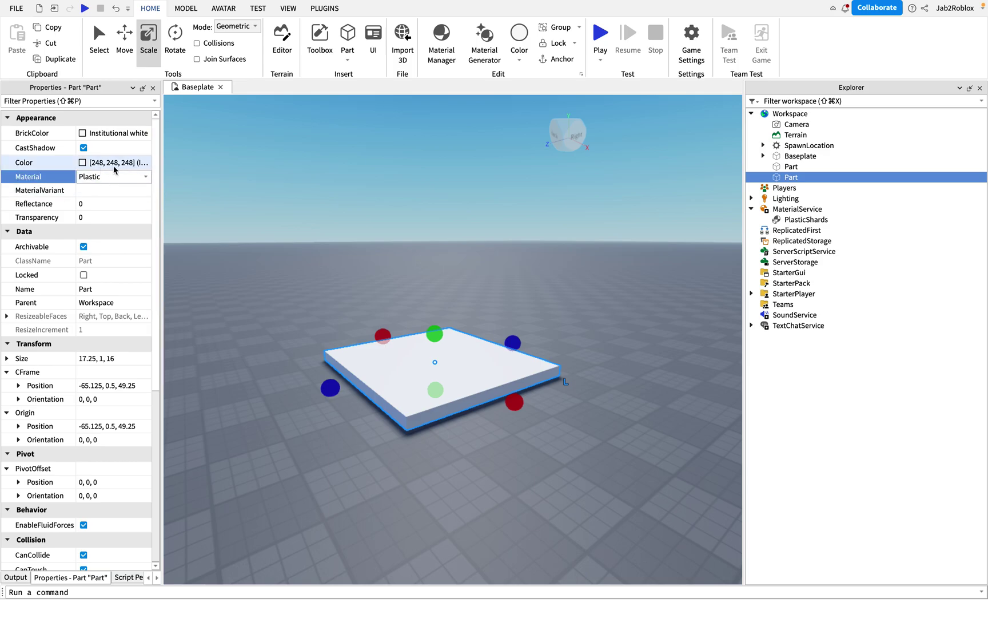
Set the flat slab's MaterialVariant property to PlasticShards, inspect the slab, and undo the assignment.
left_click(138, 189)
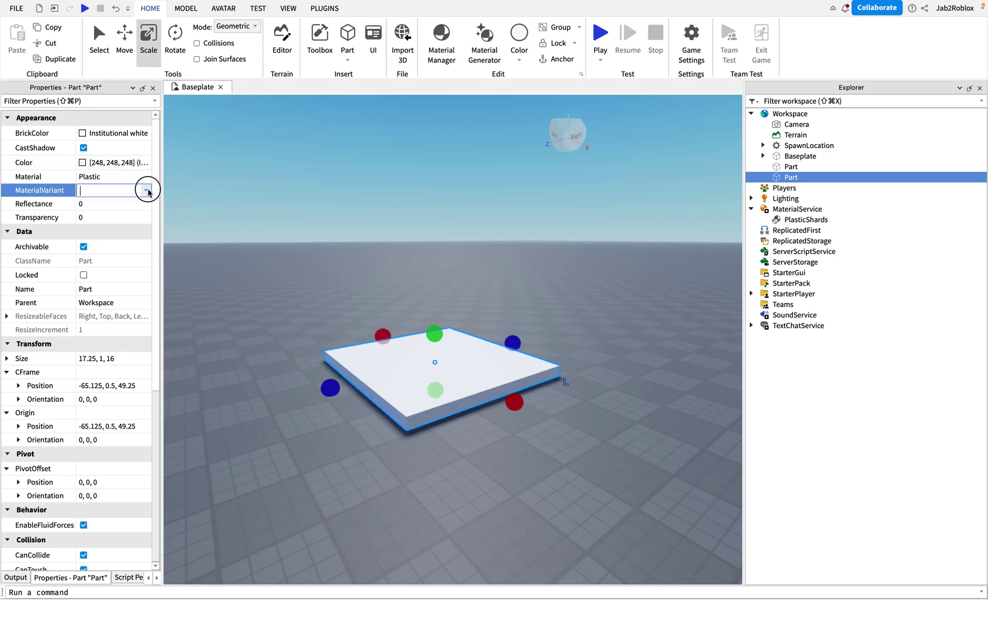
left_click(148, 192)
left_click(103, 209)
left_click(522, 267)
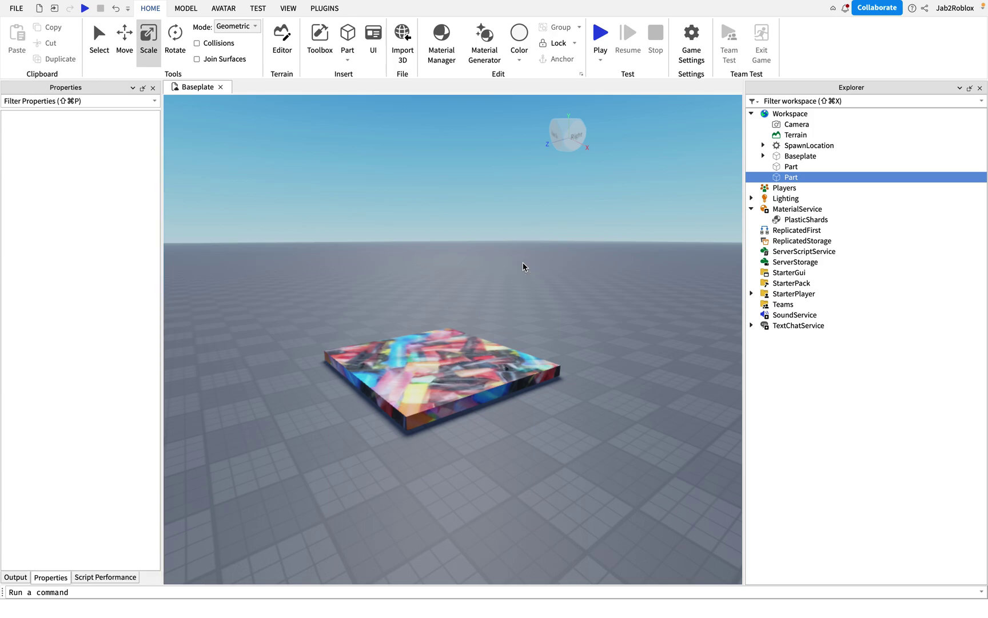
key("w")
right_click_drag(522, 261, 521, 260)
key("super+z")
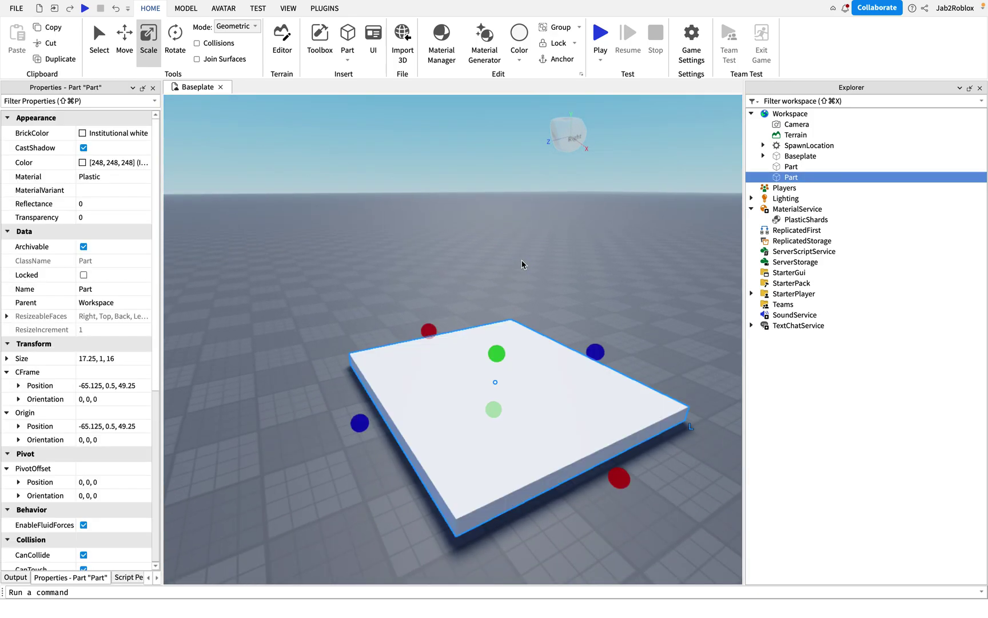
Apply PlasticShards from the Material Manager's Plastic category to the flat slab, and close the manager.
left_click(440, 38)
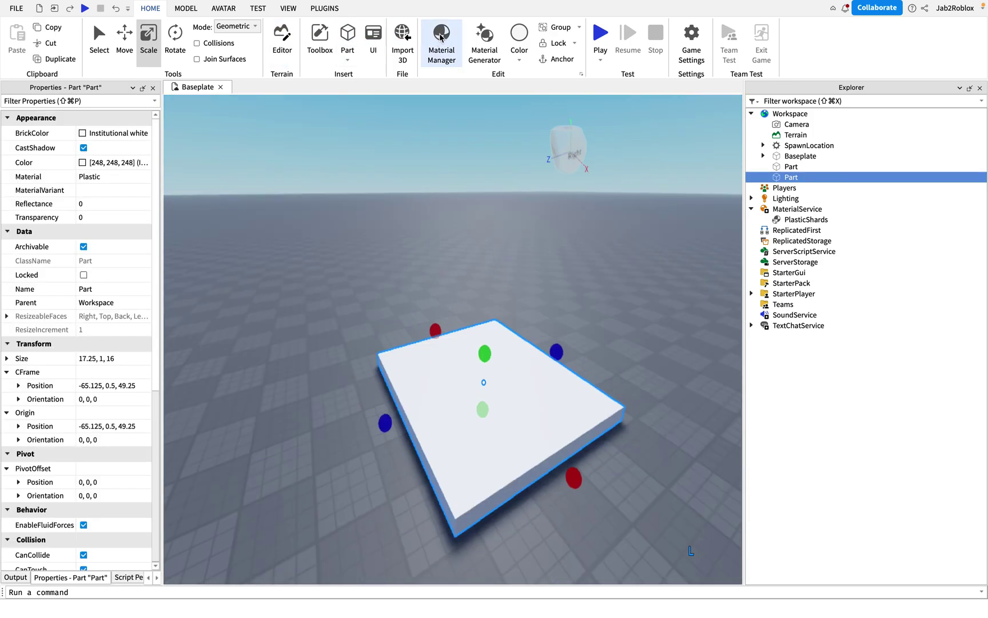
scroll(241, 536, "down", 3)
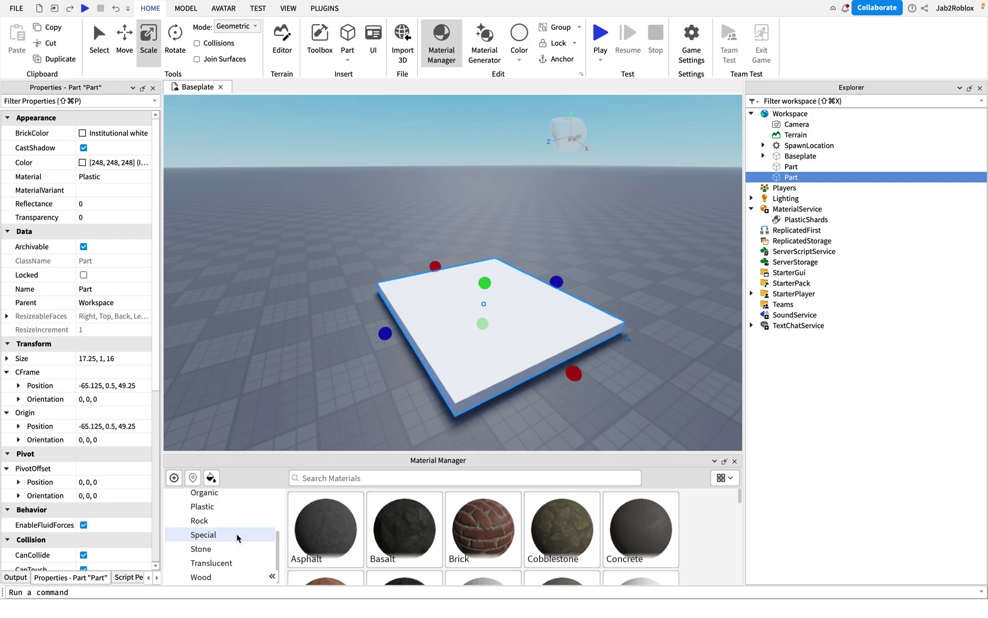
left_click(230, 506)
mouse_move(424, 531)
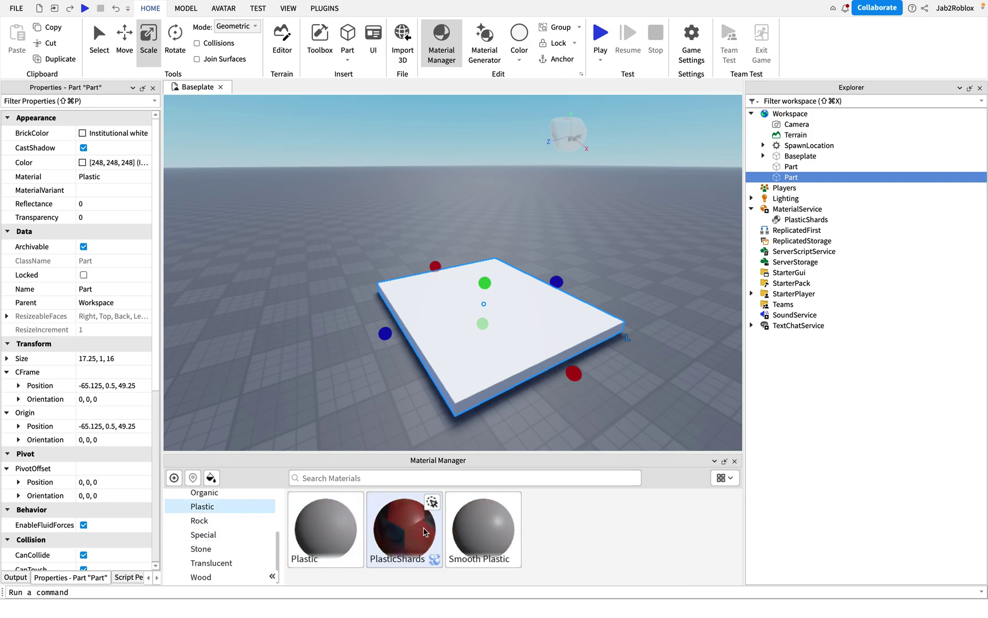
left_click(433, 508)
right_click_drag(538, 406, 642, 409)
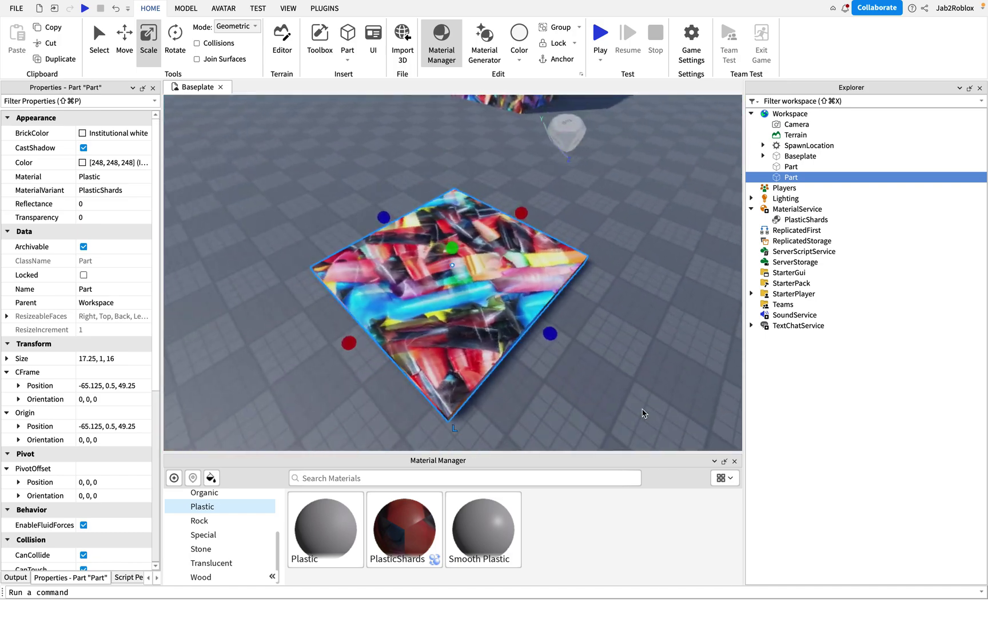
left_click(734, 461)
Generate new textures in the Material Generator from the prompt "stone wall".
right_click_drag(457, 499, 467, 450)
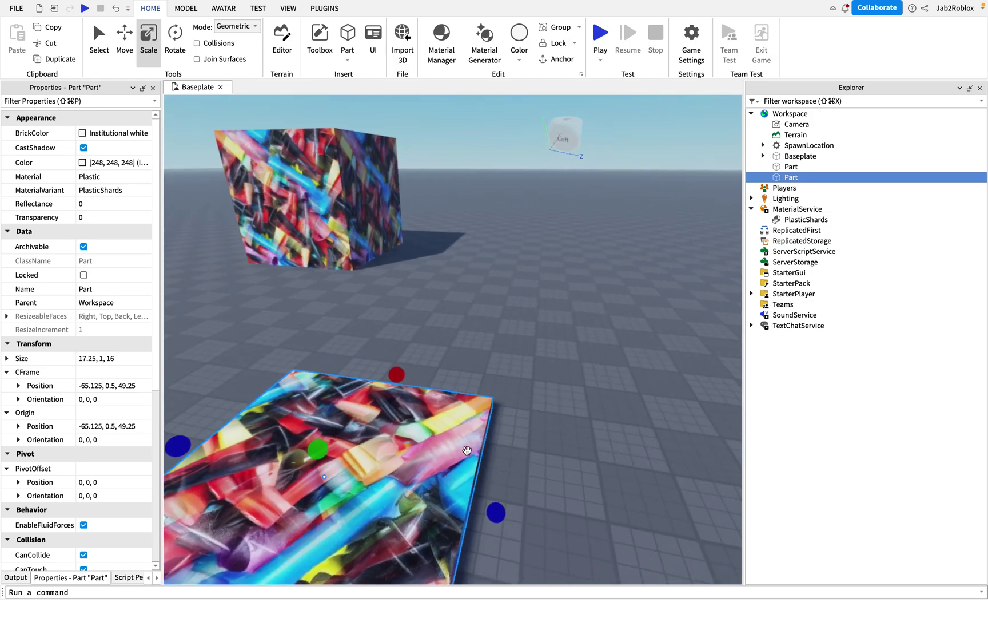
left_click(596, 446)
right_click_drag(596, 445, 595, 444)
right_click_drag(337, 231, 321, 202)
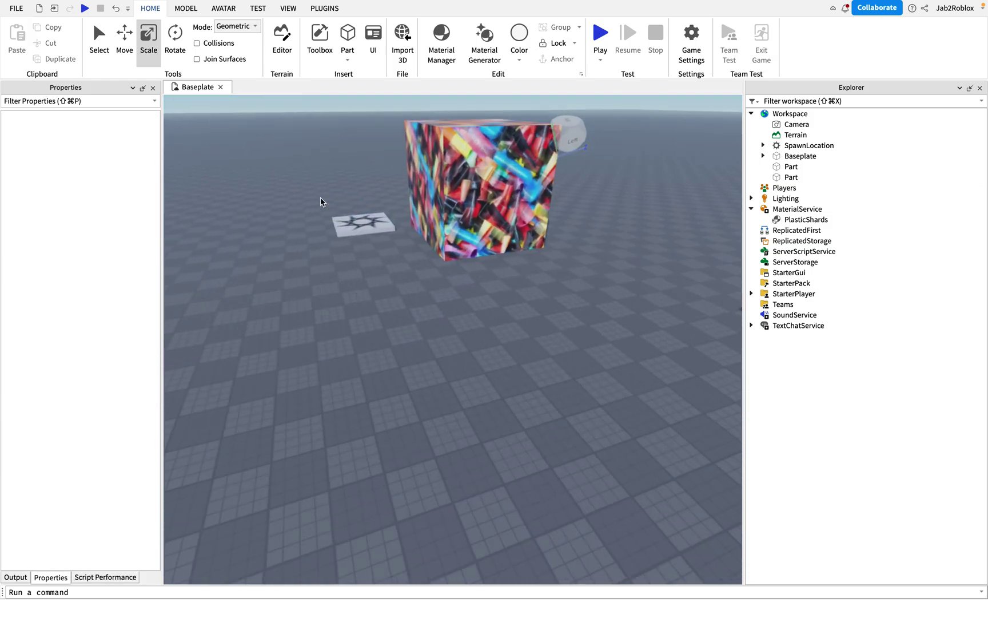
left_click(484, 40)
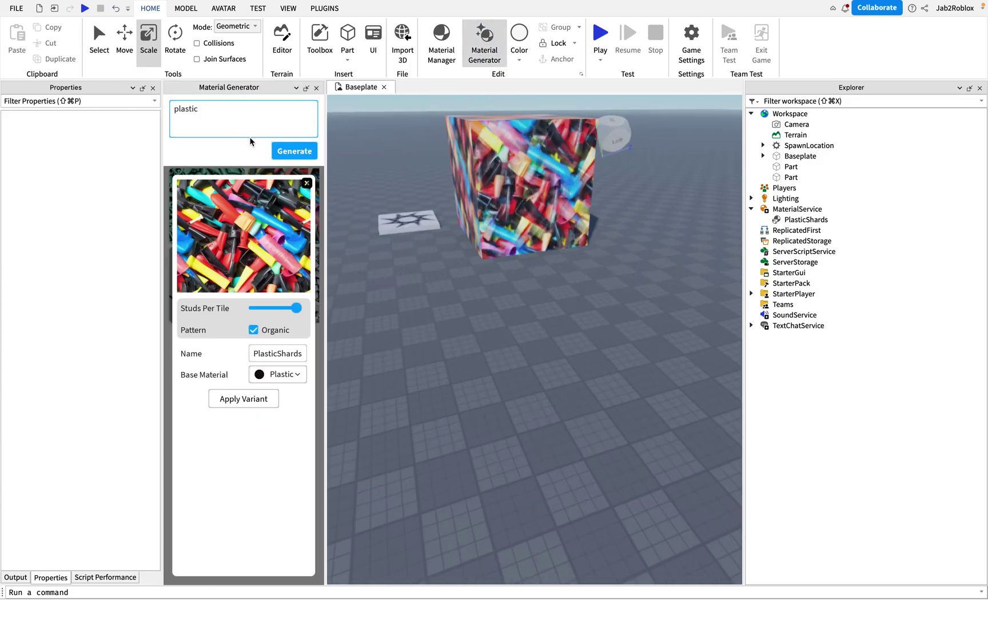
left_click(306, 183)
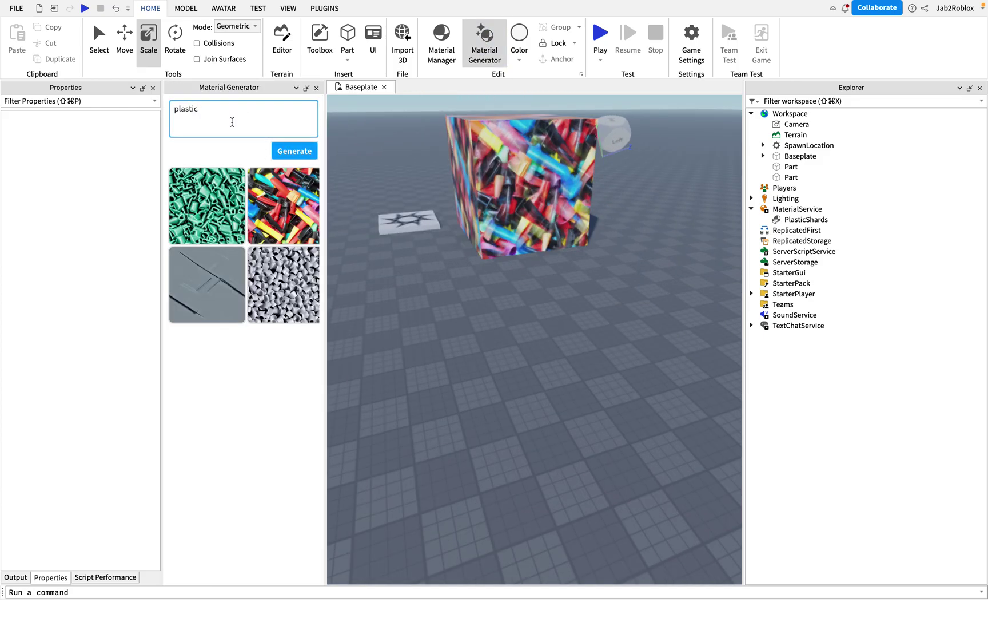
key("BackSpace")
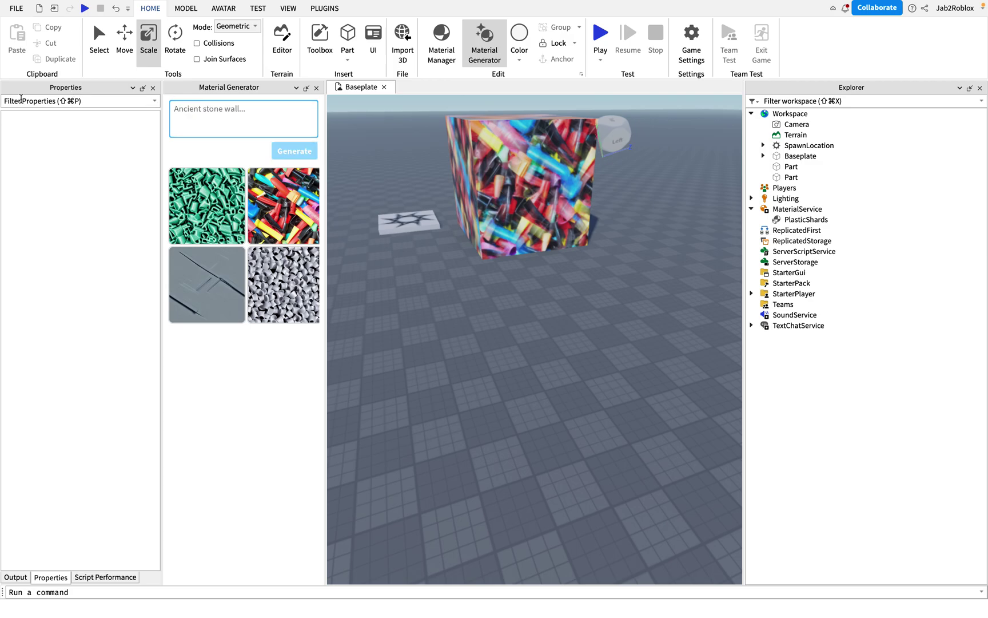
type("stone wall")
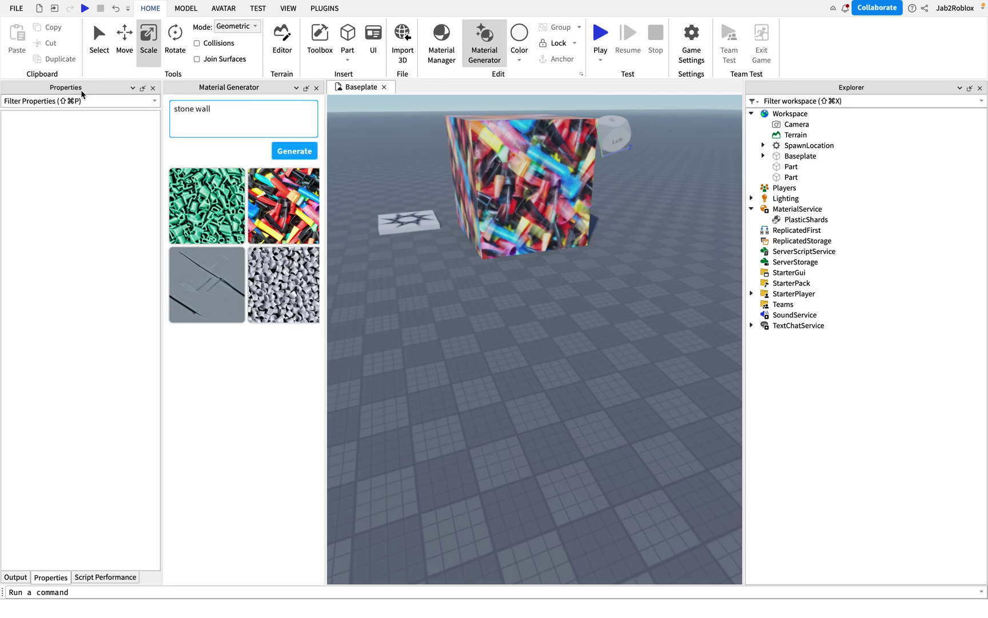
left_click(290, 154)
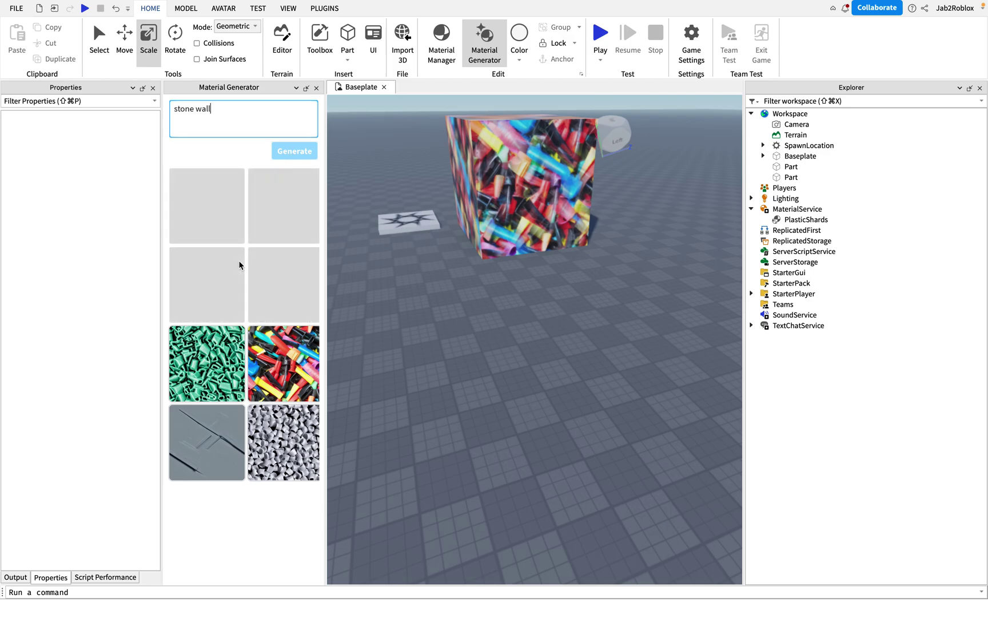
Generate another texture set from the prompt "grey stone wall with green vines growing over it".
triple_click(255, 108)
type("grey")
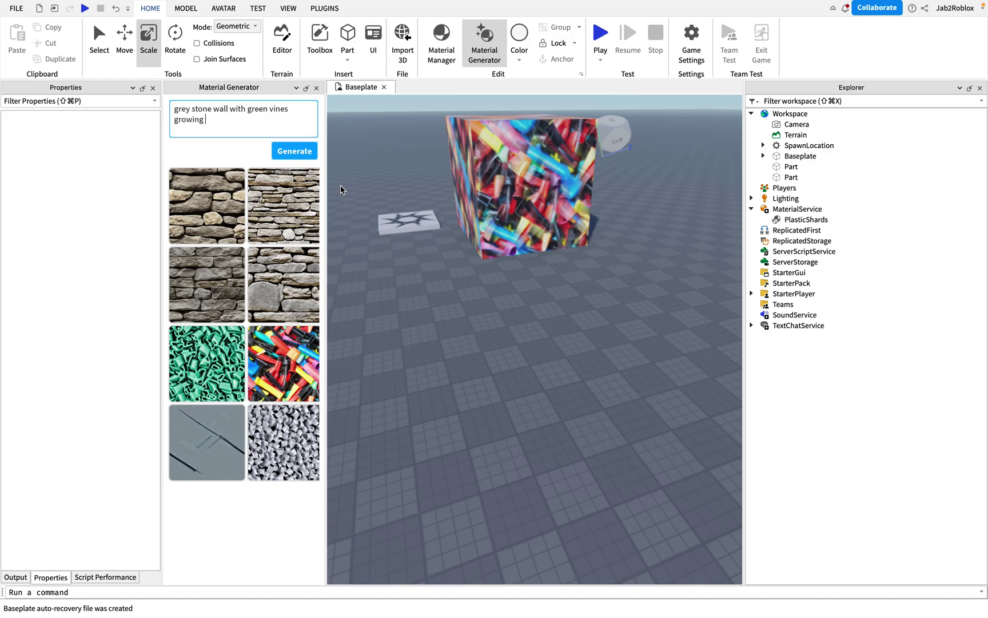
left_click(296, 151)
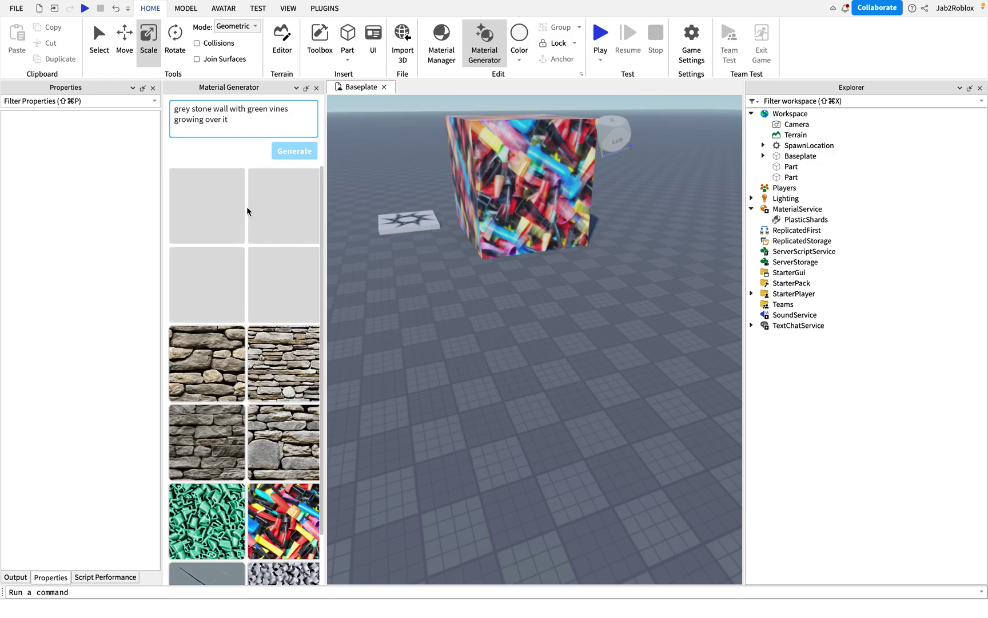
Insert a part on an empty baseplate area and scale it into a block of about 8.75 × 7.5 × 9.25 studs.
right_click_drag(496, 375, 498, 376)
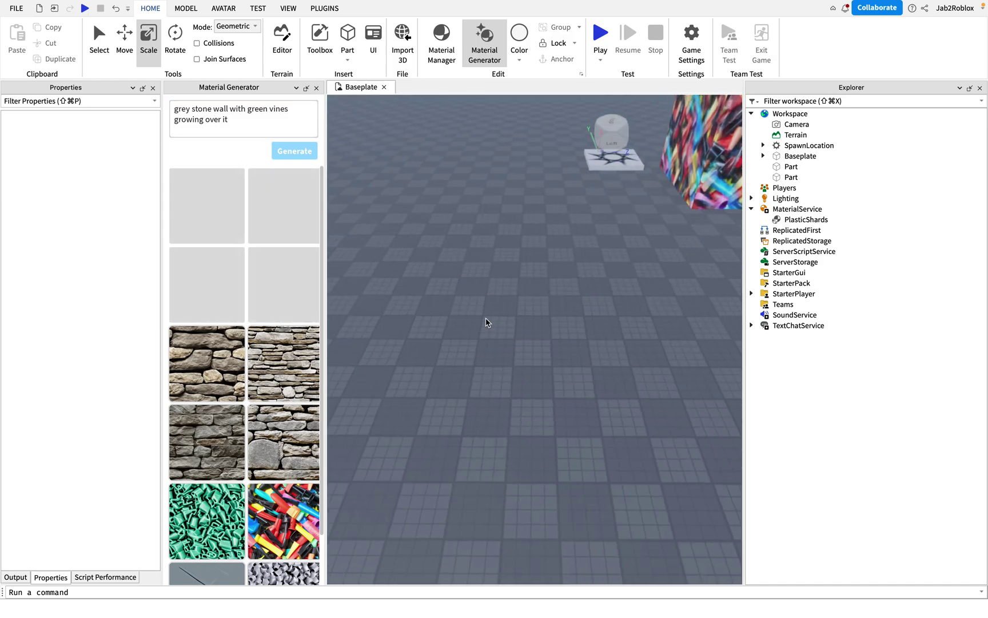
left_click(348, 40)
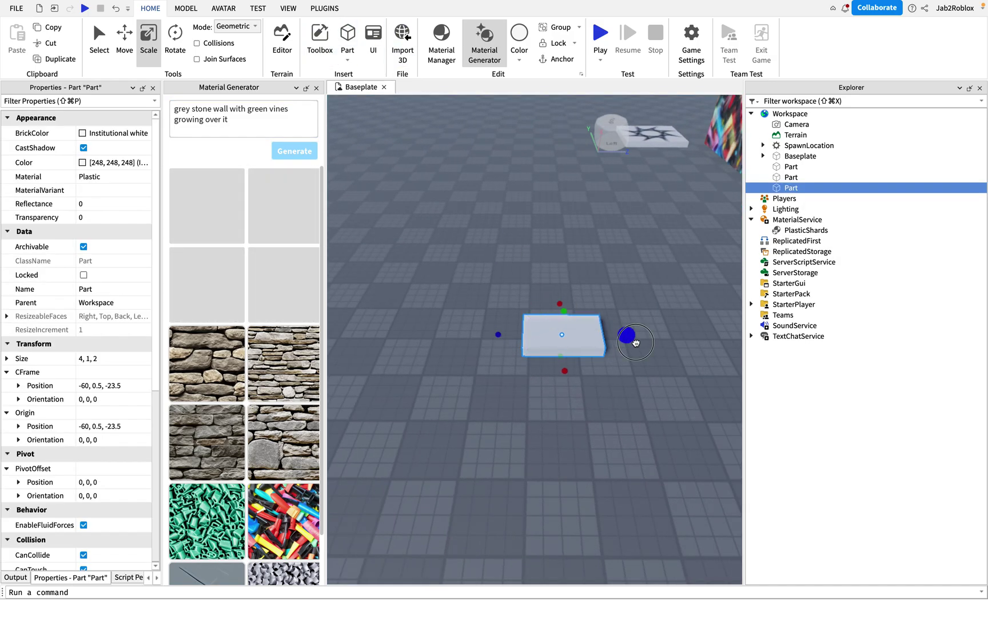
left_click_drag(635, 342, 649, 337)
left_click_drag(566, 306, 591, 262)
right_click_drag(591, 262, 591, 263)
key("a")
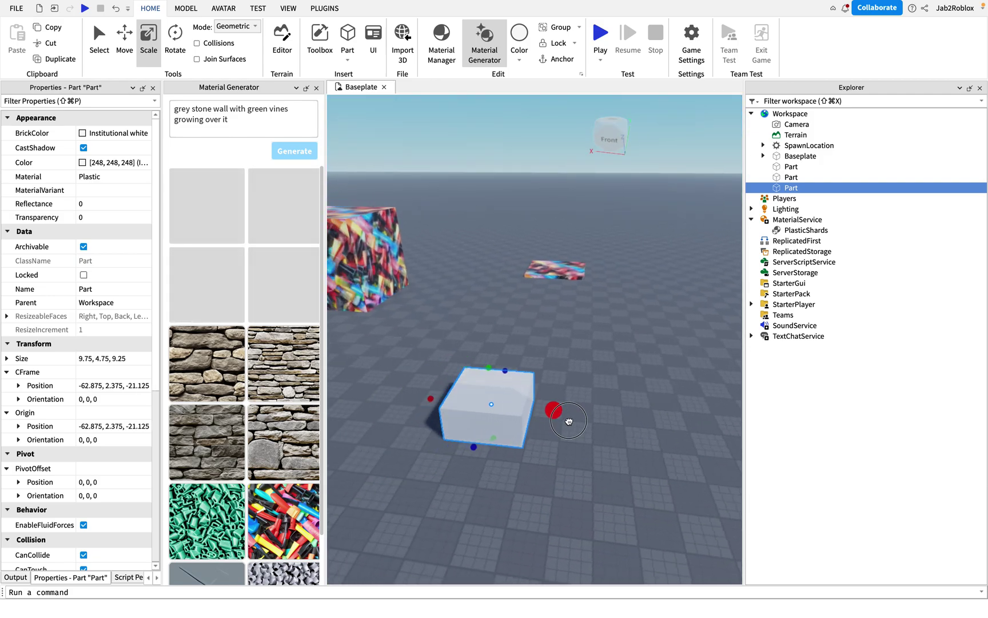
left_click_drag(569, 421, 546, 416)
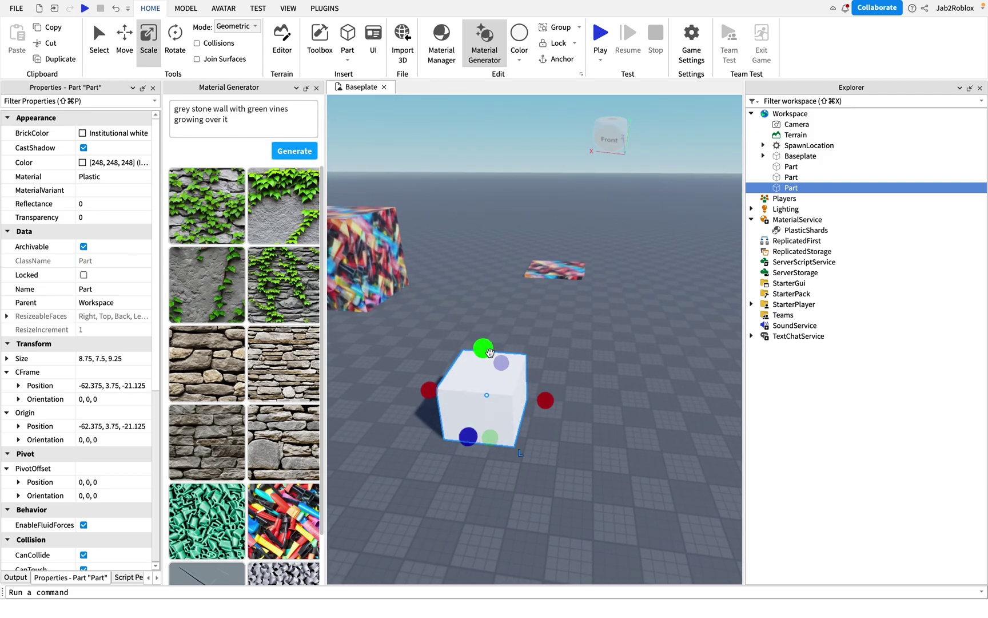
Duplicate the white block, place the copy beside the original, and clear the selection.
key("super+d")
left_click_drag(487, 399, 629, 407)
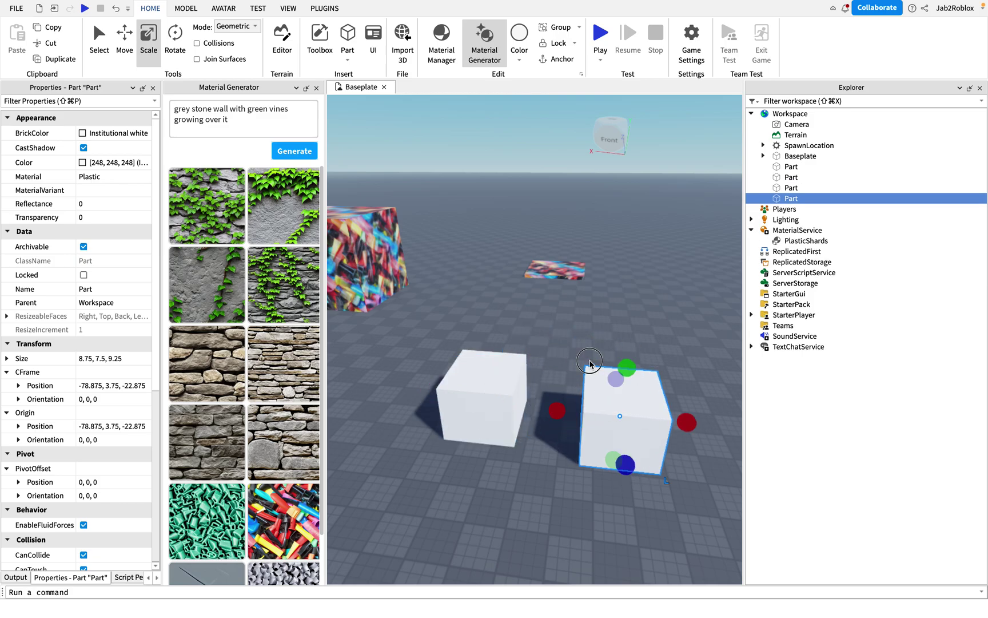
left_click(571, 332)
right_click_drag(569, 330, 569, 326)
Preview the first generated plain stone wall texture on the original white block.
left_click(485, 401)
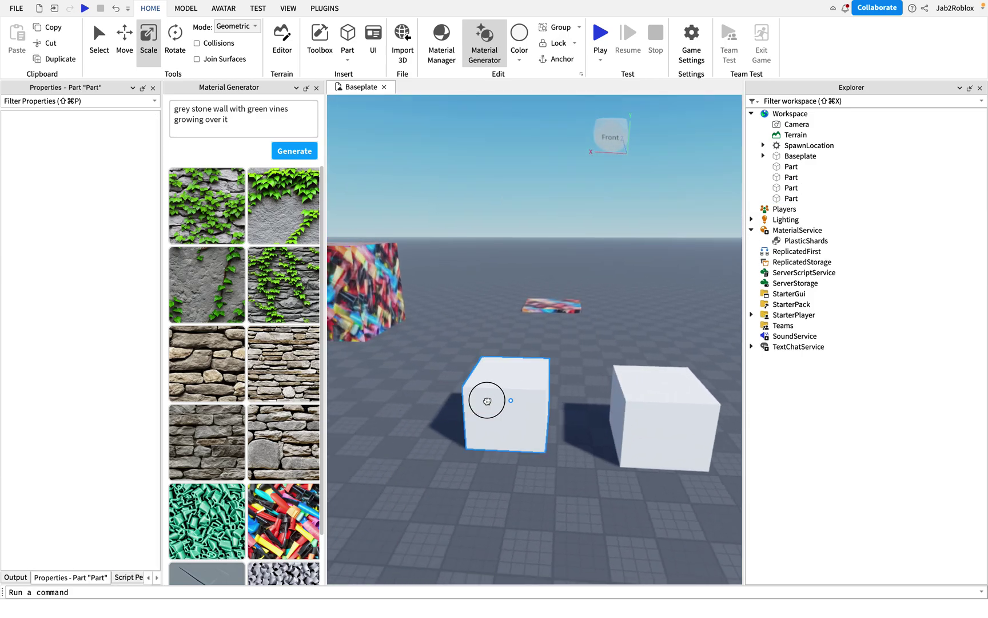
left_click(210, 364)
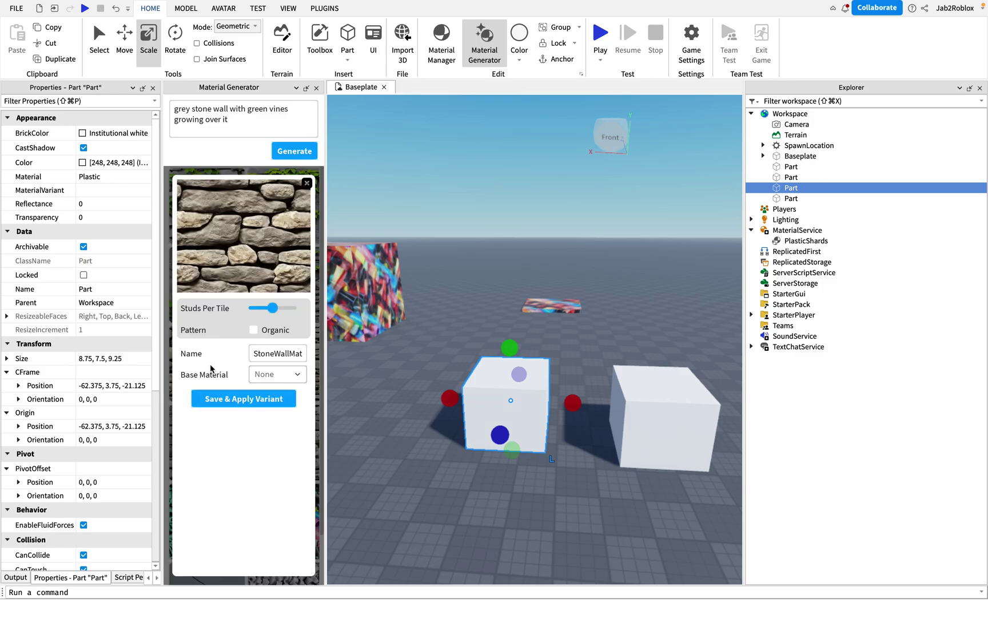
left_click(257, 395)
right_click_drag(503, 455, 503, 455)
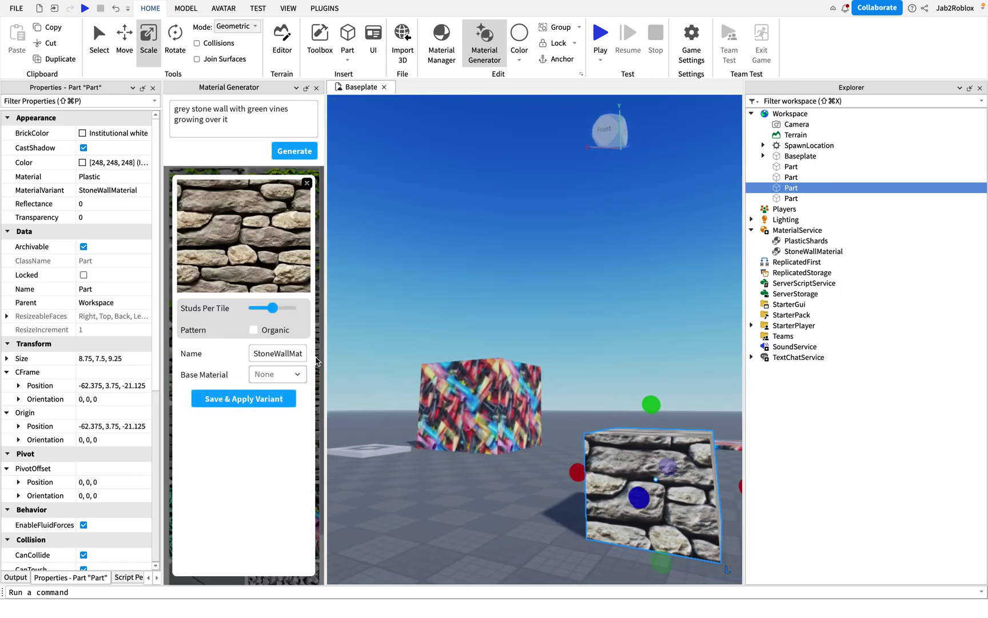
right_click_drag(410, 409, 410, 409)
Lower the stone wall texture's Studs Per Tile and turn on its Organic pattern.
left_click_drag(273, 314, 263, 315)
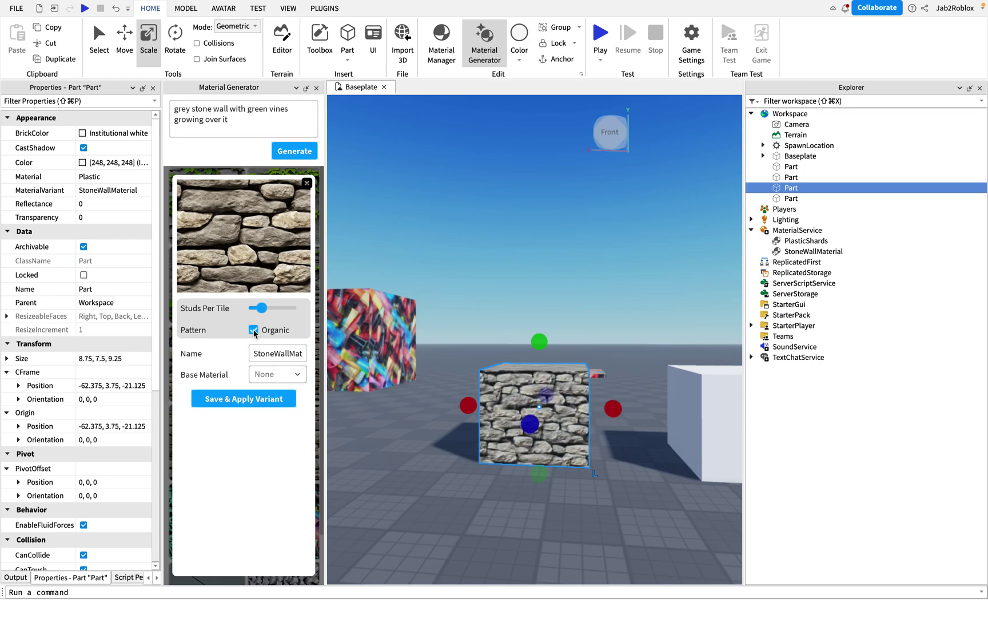
scroll(508, 450, "up", 10)
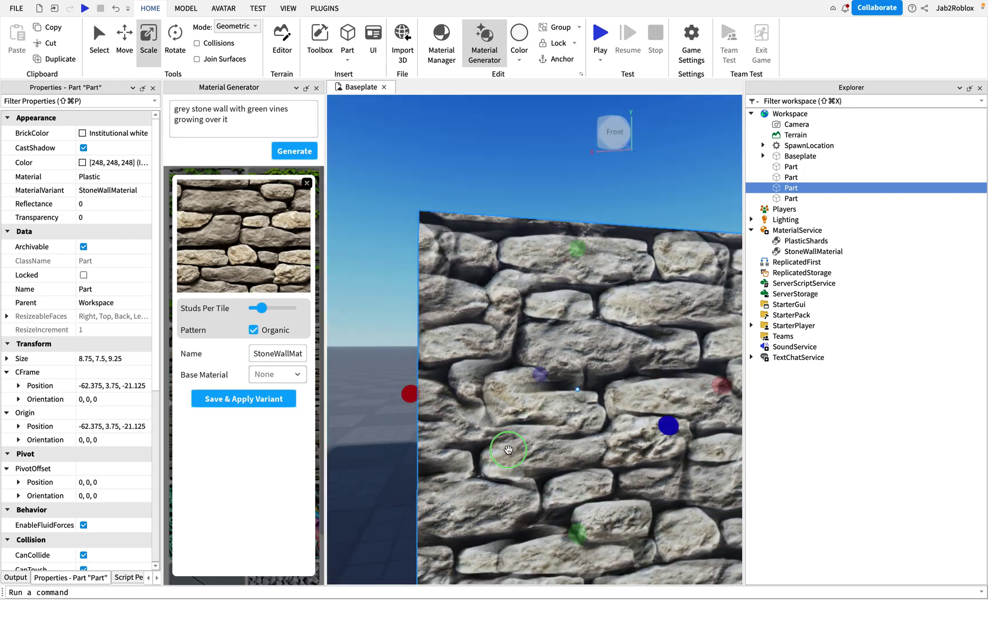
right_click_drag(508, 449, 508, 447)
scroll(508, 447, "down", 4)
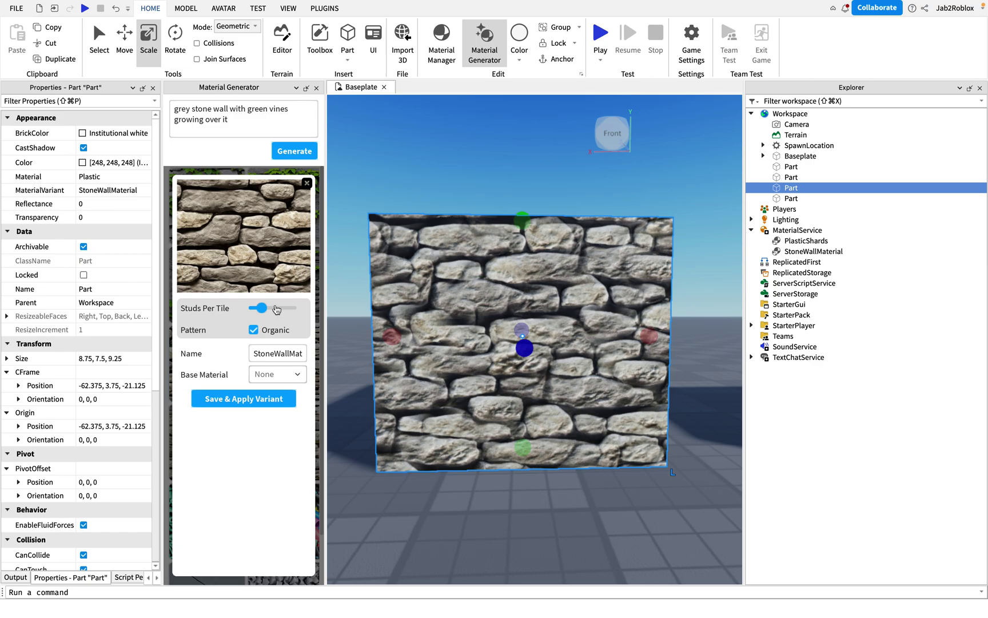
Compare the stone wall texture with and without the Organic pattern, leaving Organic turned off.
left_click(253, 331)
left_click(253, 330)
left_click(270, 341)
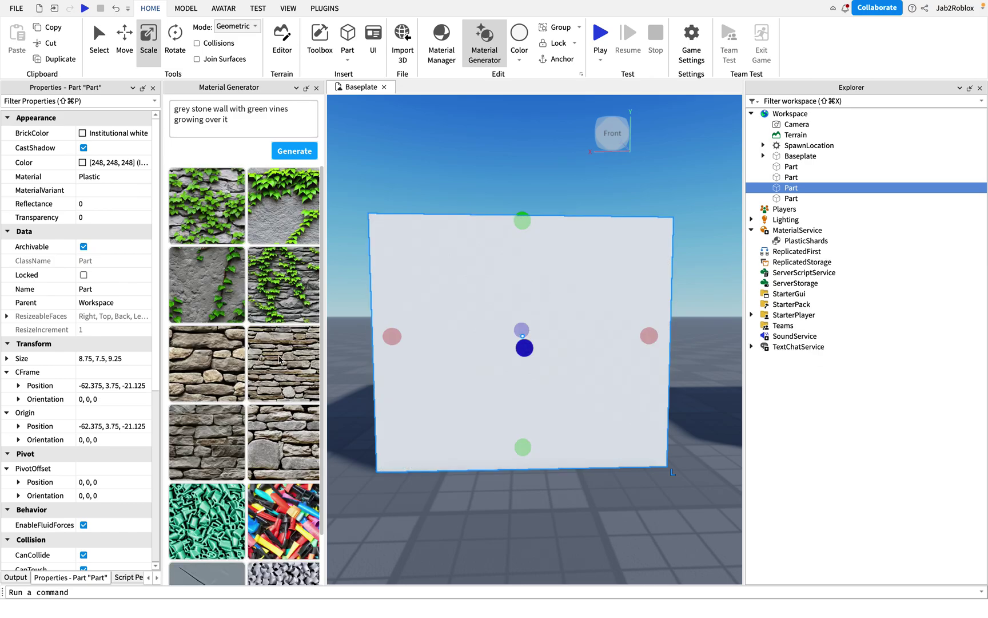
left_click(228, 361)
left_click(253, 330)
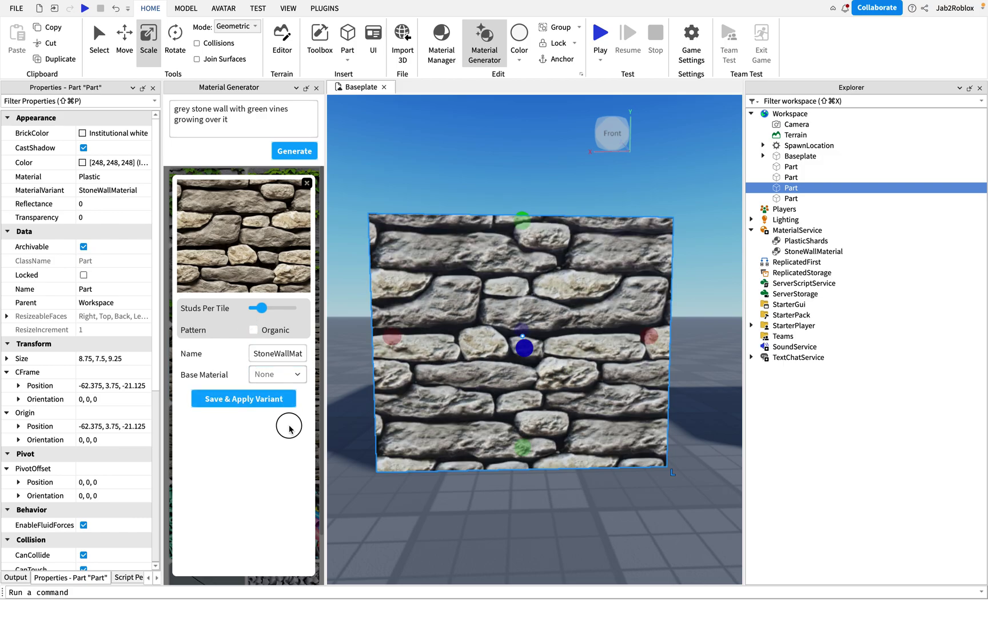
Set the stone wall texture's base material to Slate, then save the variant and apply it to the selected block.
left_click(288, 426)
left_click(211, 370)
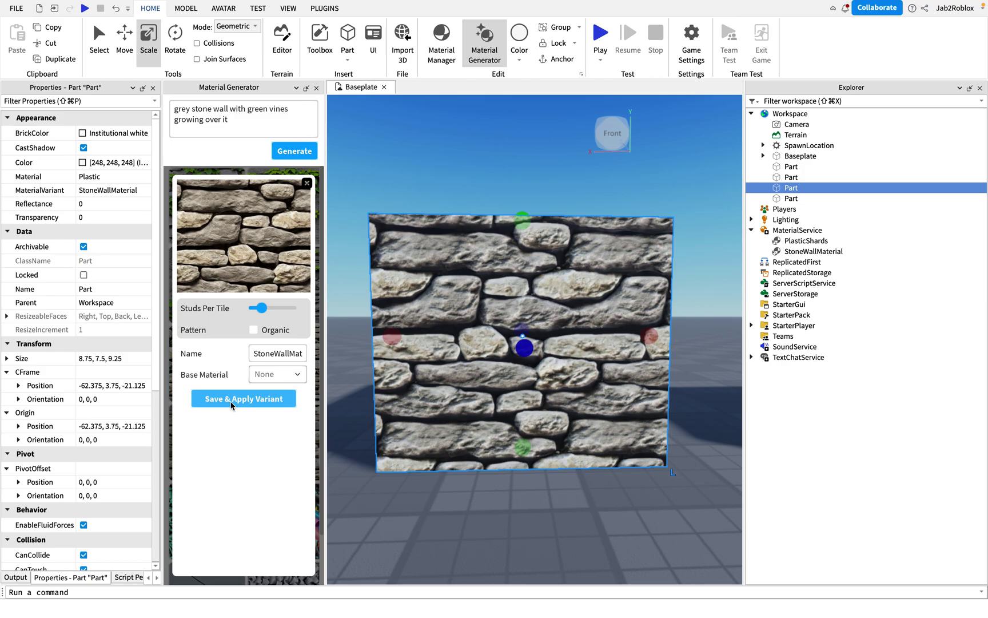
left_click(249, 395)
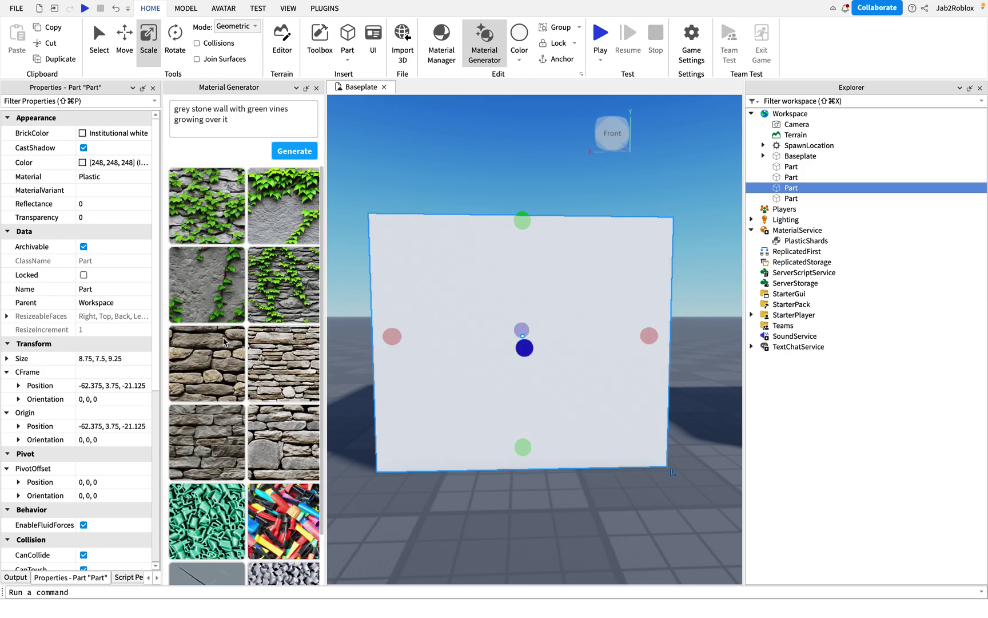
left_click(241, 373)
left_click(298, 374)
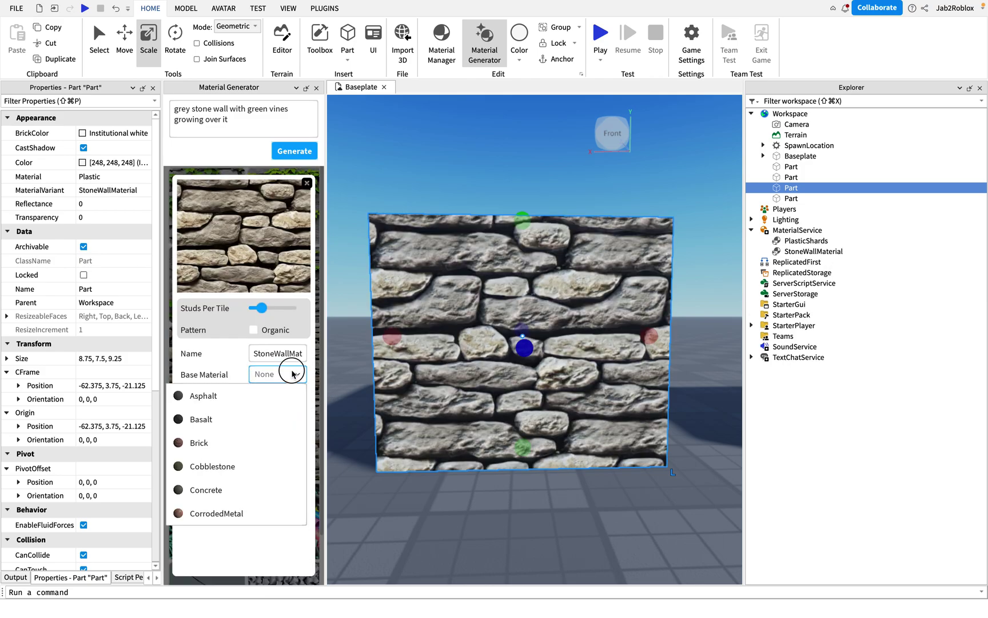
scroll(253, 436, "down", 5)
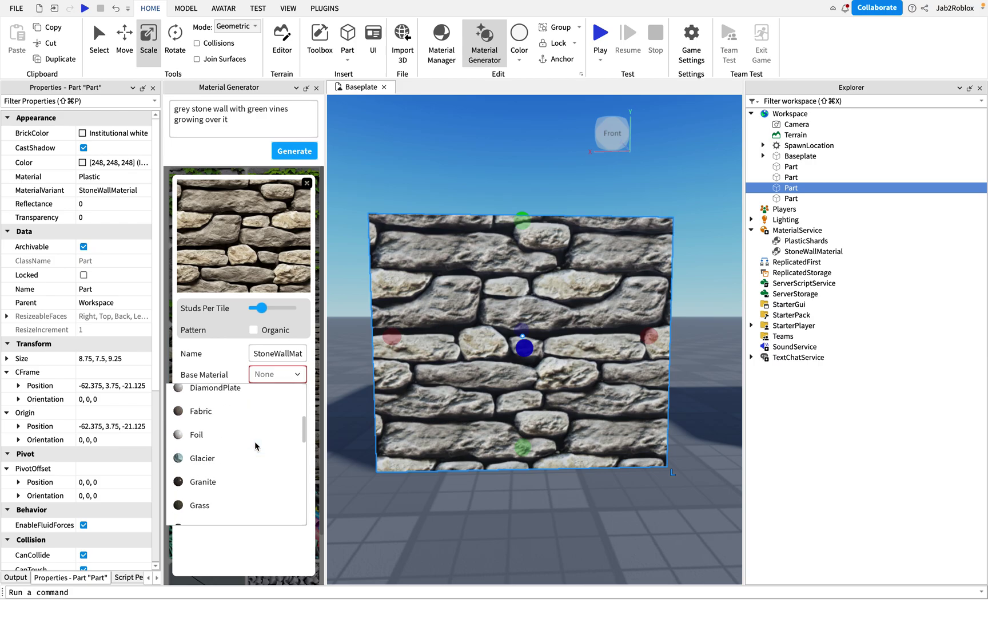
scroll(243, 455, "down", 3)
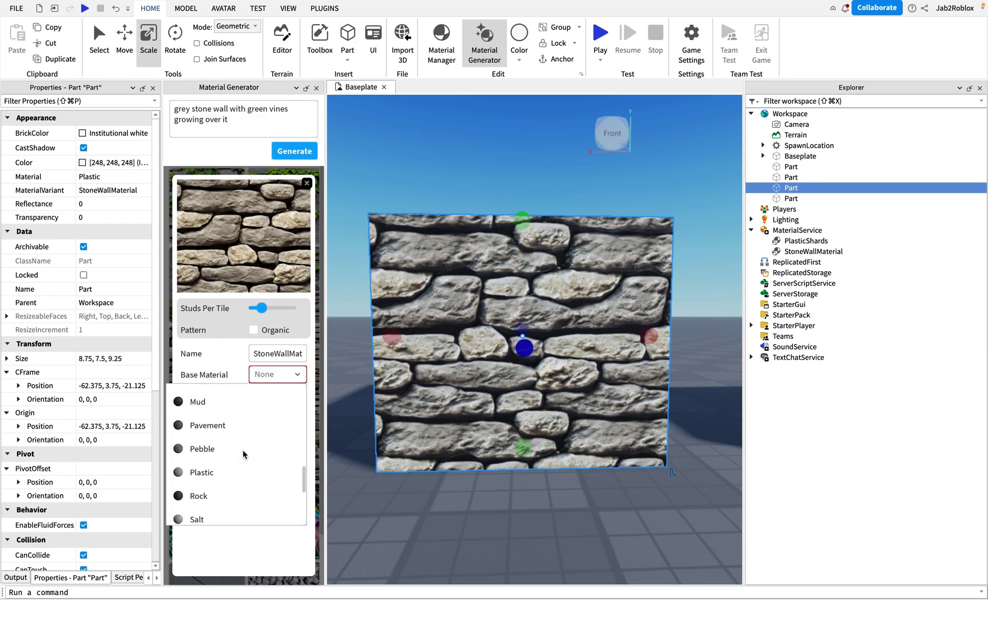
scroll(242, 496, "down", 3)
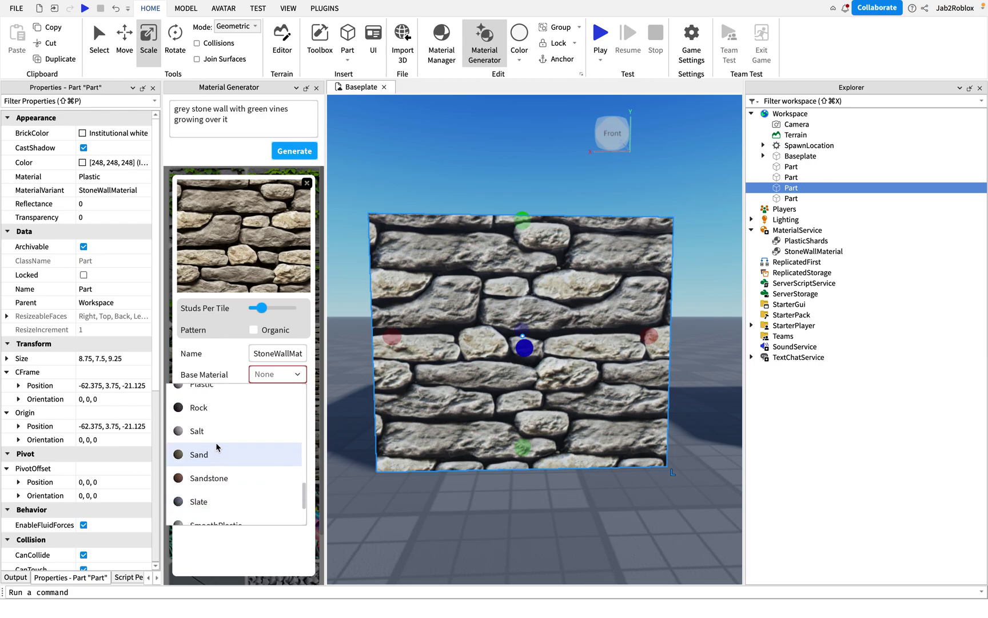
left_click(220, 510)
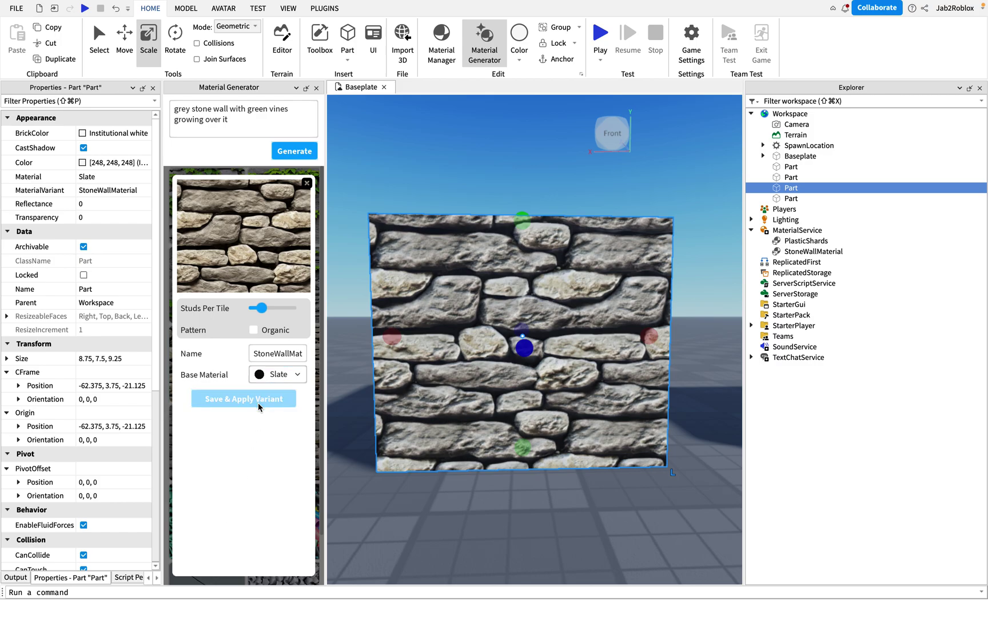
Select the remaining plain white block and preview the second generated vine wall texture on it.
right_click_drag(516, 487, 516, 486)
left_click(549, 374)
right_click_drag(549, 374, 582, 346)
left_click(308, 183)
left_click(287, 199)
key("s")
key("d")
scroll(581, 345, "up", 2)
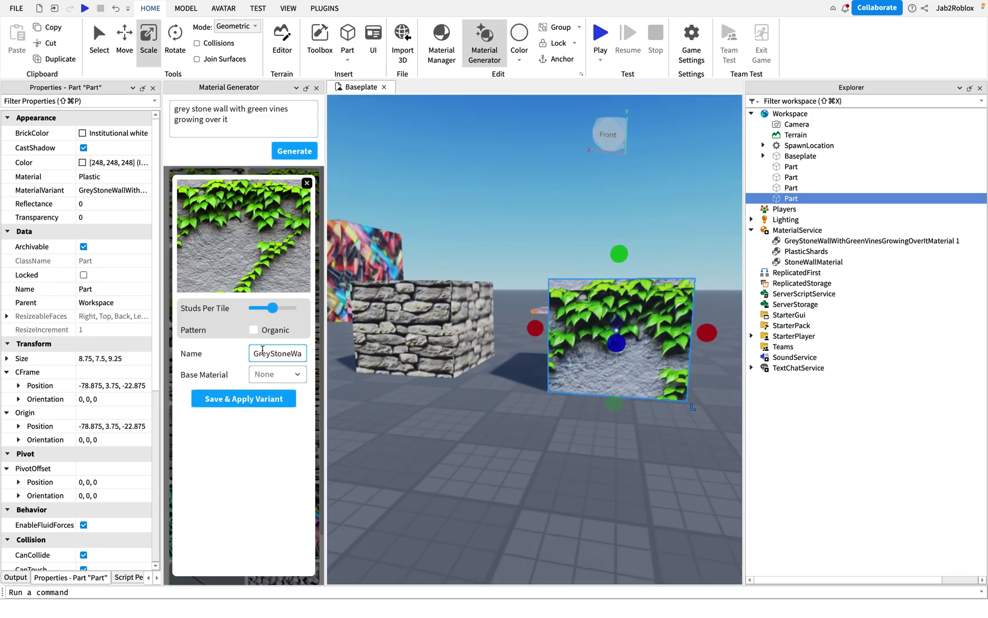
Lower the second vine texture's Studs Per Tile, inspect the block up close, and close the preview.
left_click_drag(272, 316, 261, 312)
right_click_drag(439, 387, 439, 386)
key("w")
key("d")
key("w")
key("s")
key("s")
key("f")
left_click(307, 188)
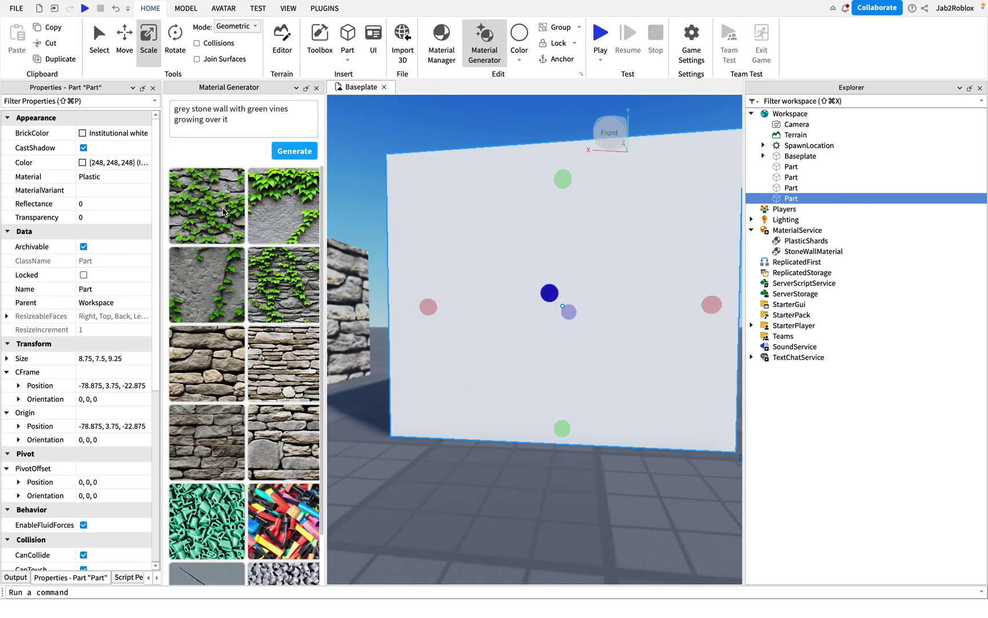
Preview the first generated vine wall texture on the block and lower its Studs Per Tile to 1.6.
left_click(223, 212)
key("s")
right_click_drag(493, 346, 493, 346)
key("a")
key("w")
key("s")
key("d")
key("w")
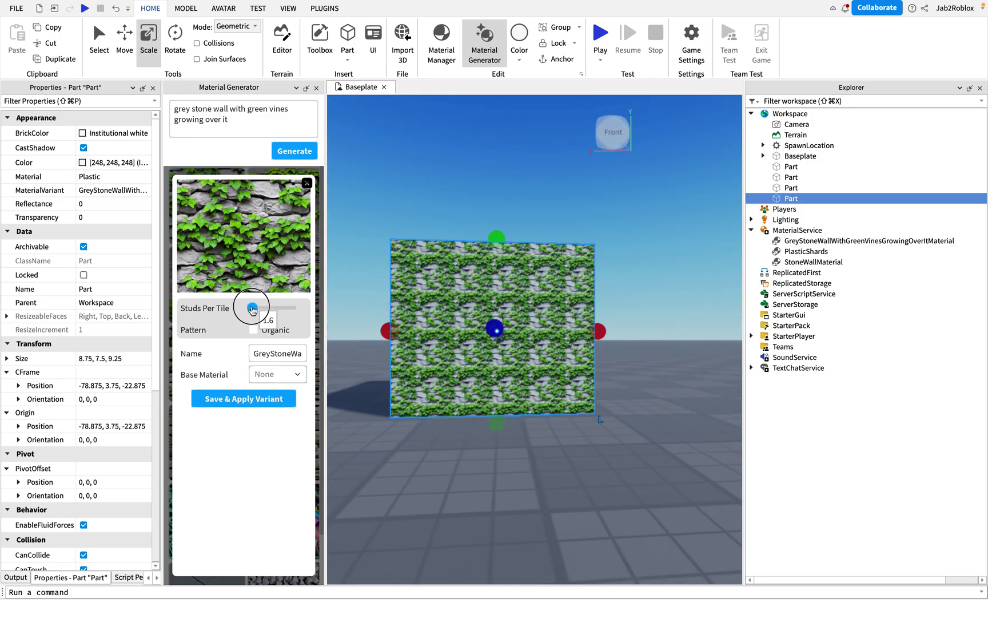
Turn on the Organic pattern for the first vine wall texture and inspect the tiling on the block.
right_click_drag(493, 337, 492, 338)
key("w")
key("s")
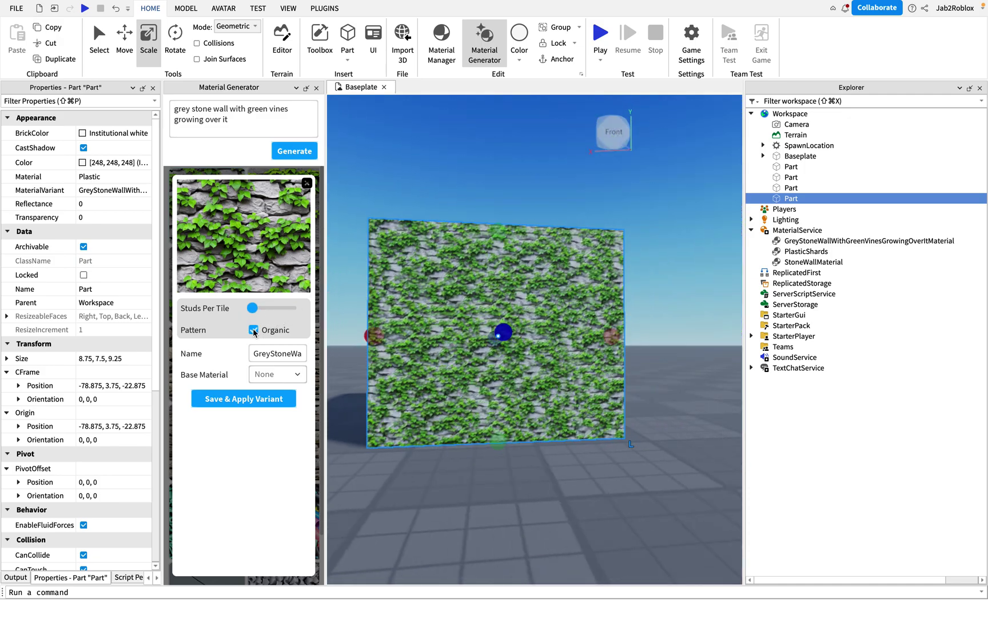
right_click_drag(687, 314, 332, 167)
key("w")
key("s")
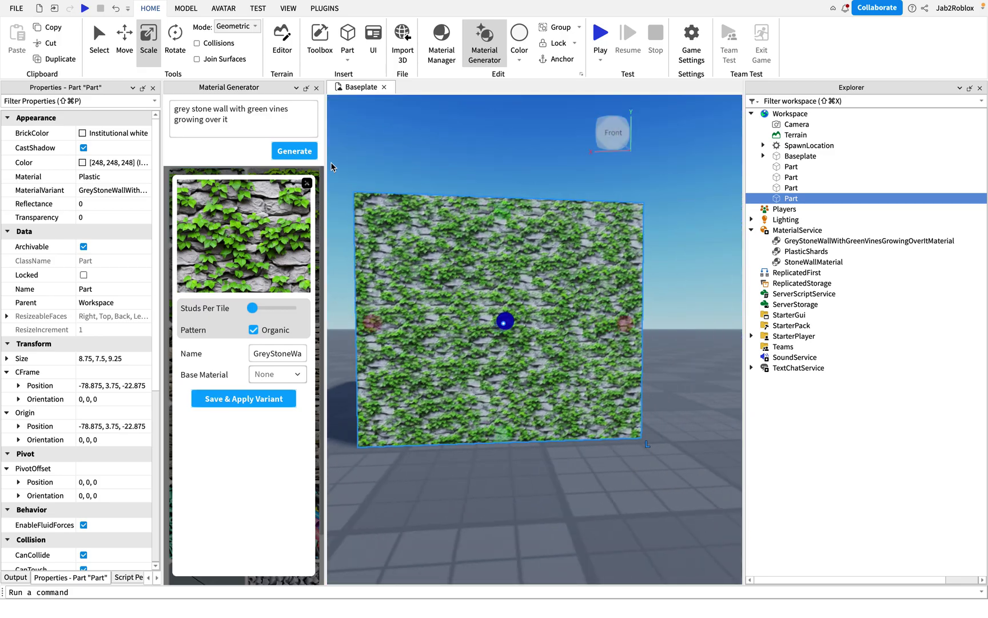
Try the third vine wall texture on the block with a lower Studs Per Tile, and close its preview.
left_click(307, 184)
left_click(220, 277)
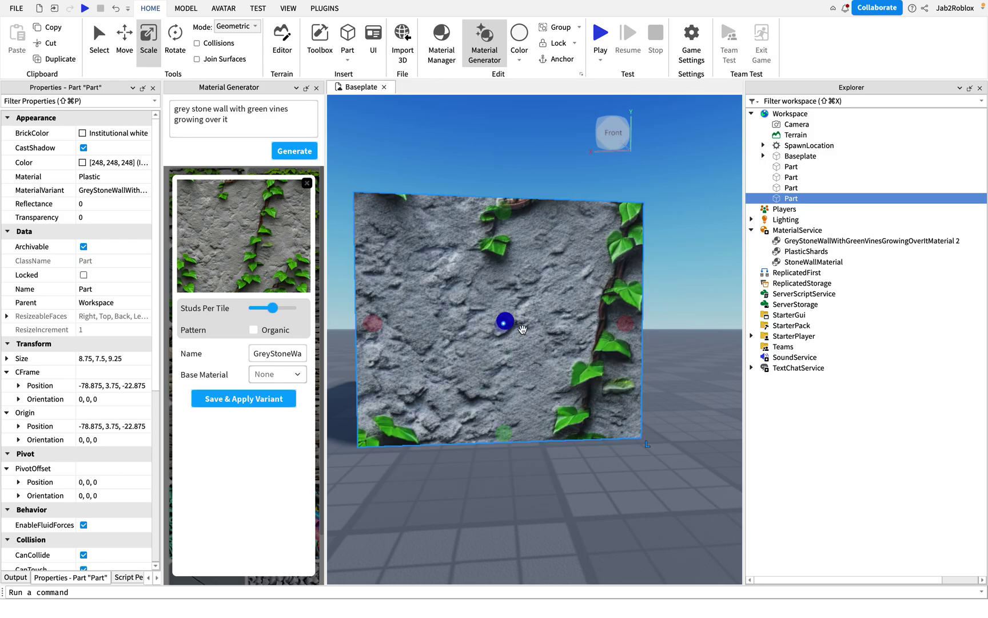
left_click_drag(271, 309, 253, 306)
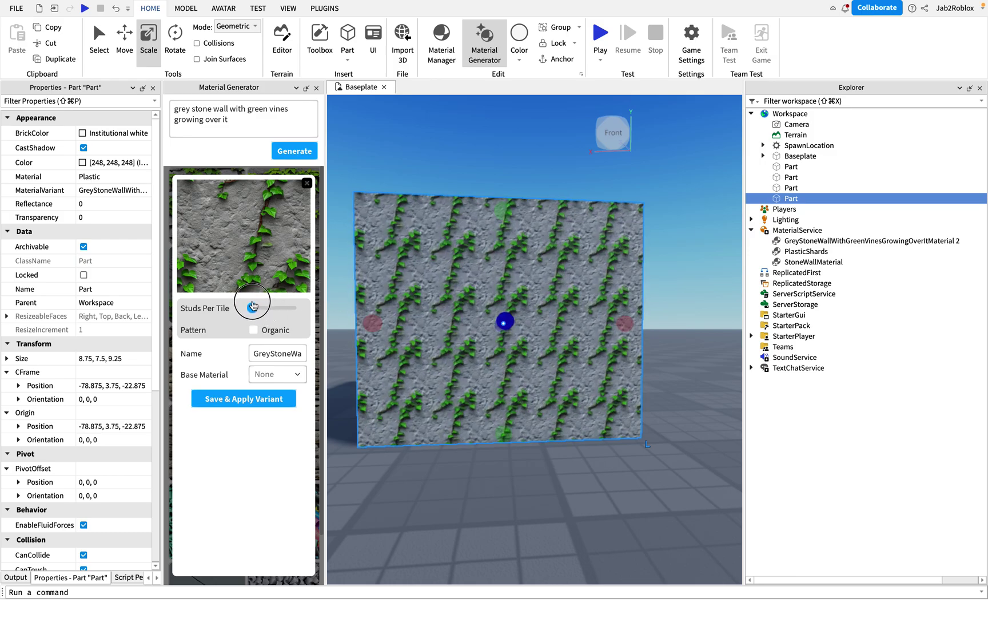
left_click(307, 184)
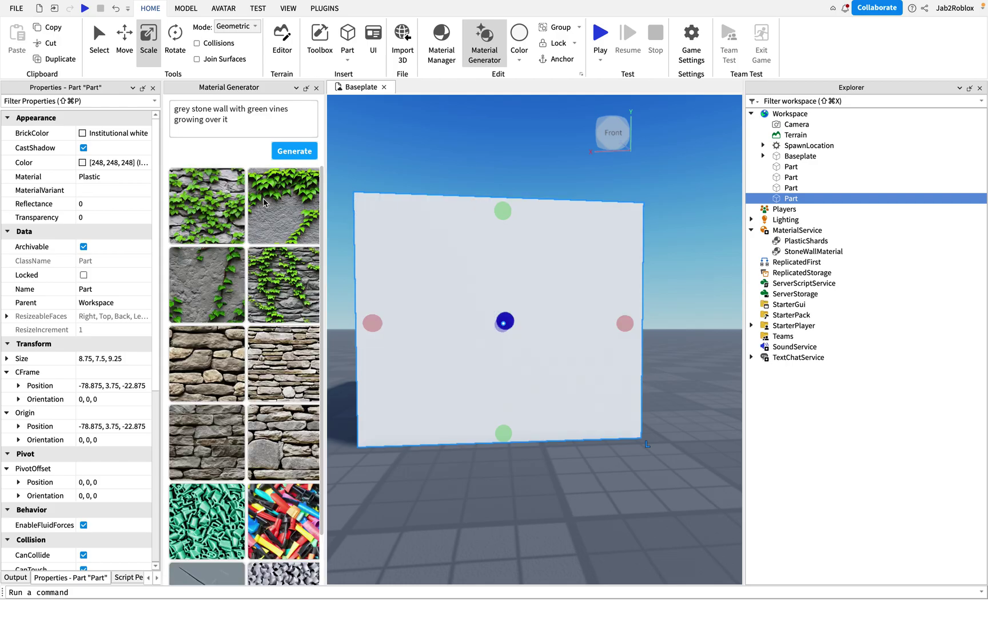
Reopen the first vine wall texture and increase its Studs Per Tile so the vines appear larger on the block.
left_click(213, 196)
scroll(671, 397, "down", 5)
scroll(560, 392, "up", 8)
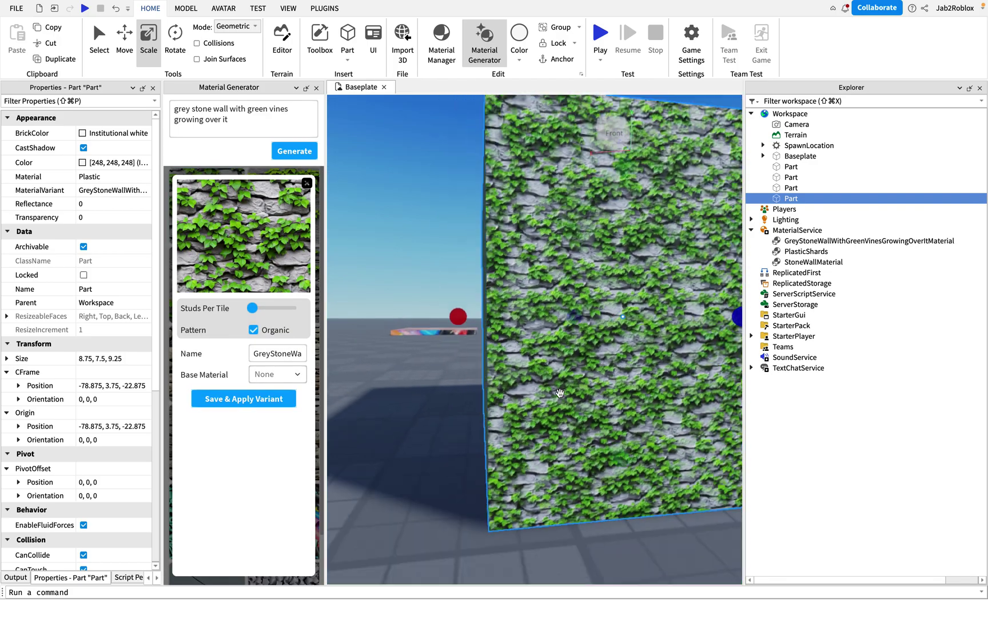
scroll(560, 392, "down", 5)
left_click_drag(252, 307, 267, 310)
scroll(420, 354, "down", 5)
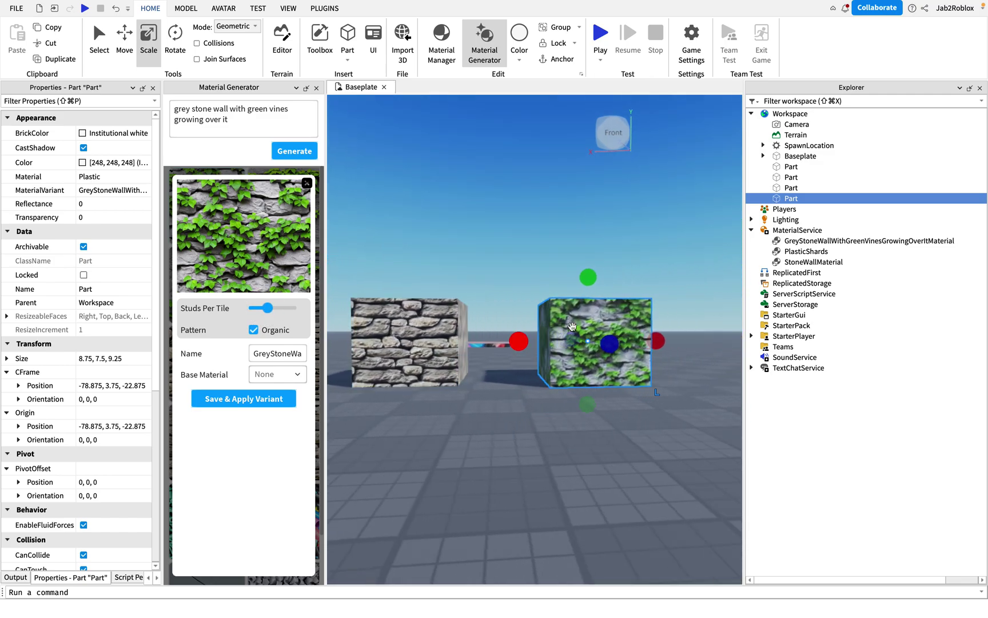
Clear the selection to check the vine texture beside the stone wall block, and reselect the vine block.
left_click(659, 405)
right_click_drag(658, 404, 657, 403)
scroll(657, 404, "up", 3)
left_click(581, 332)
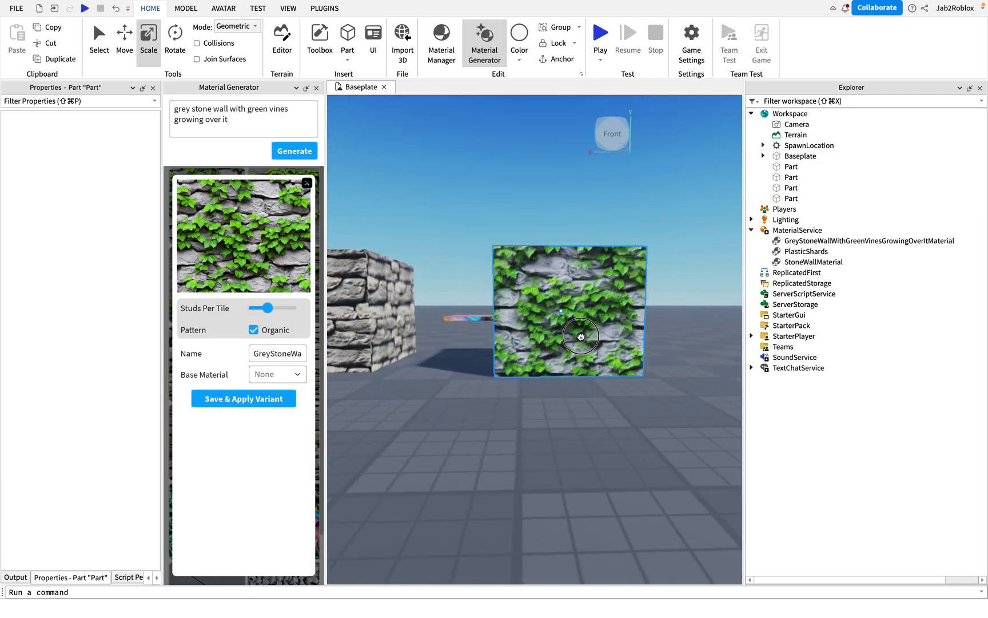
left_click(316, 394)
left_click(297, 375)
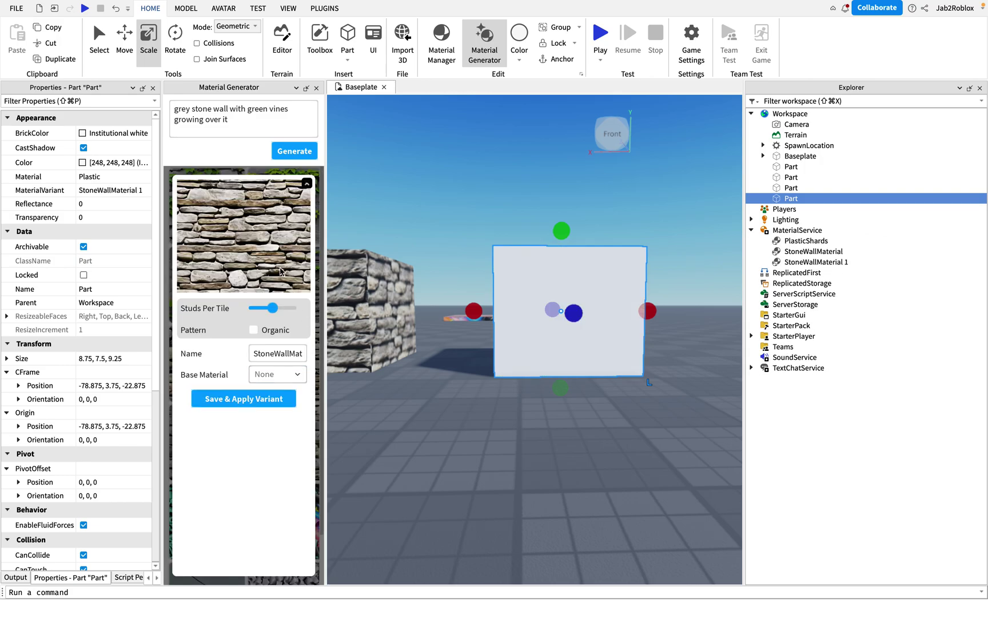
left_click(304, 187)
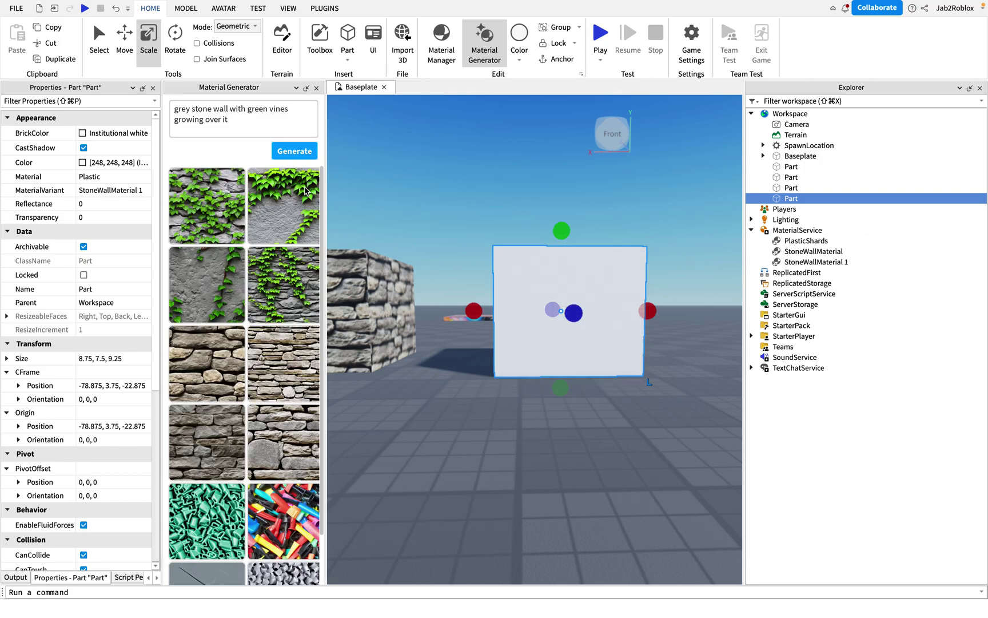
left_click(270, 271)
left_click(307, 184)
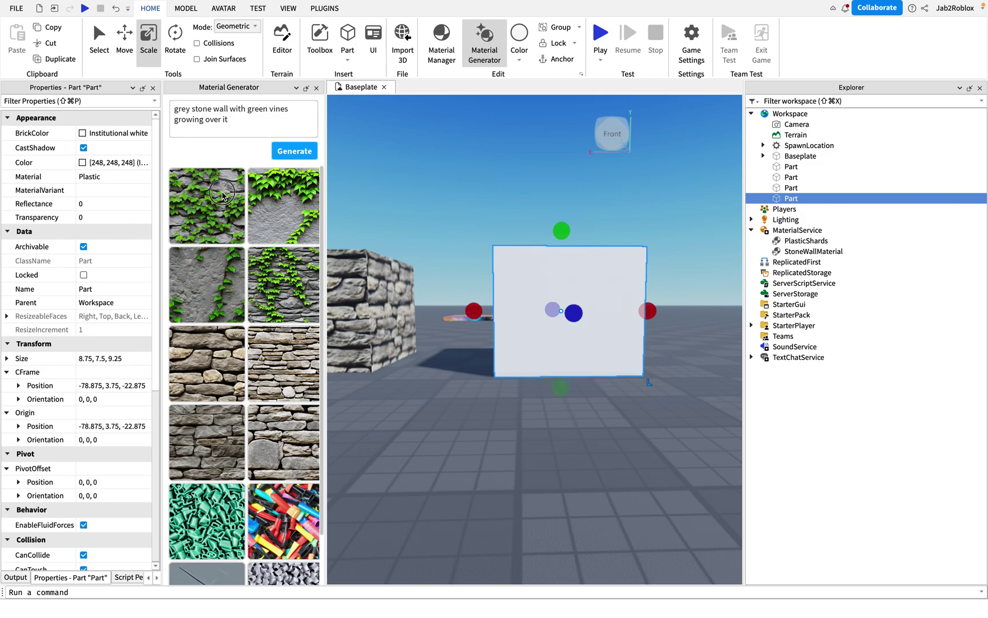
Reopen the first vine wall texture, set its base material to Slate, and save and apply the variant to the block.
left_click(316, 401)
left_click(286, 375)
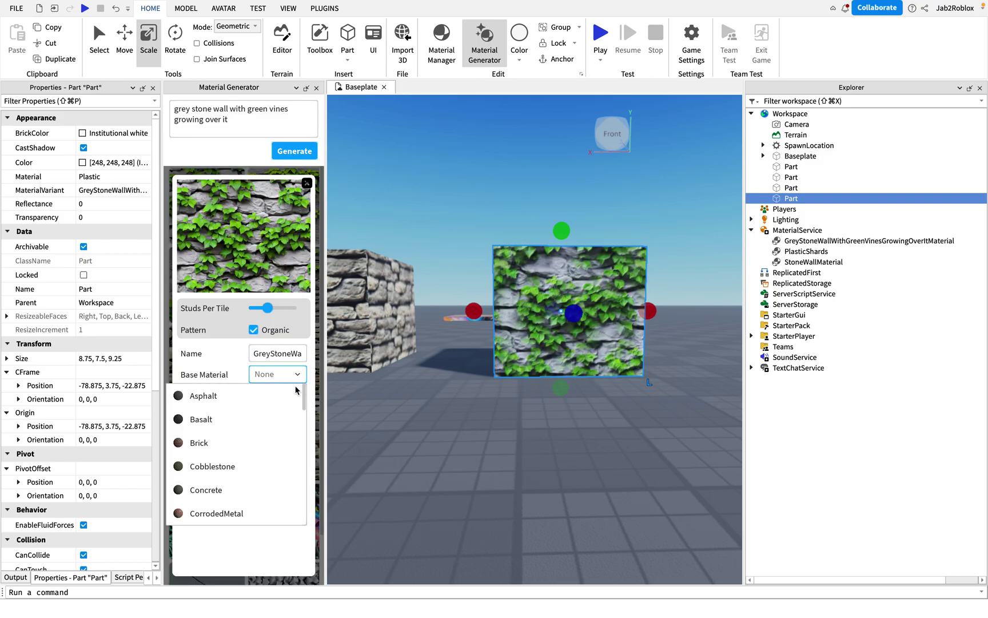
scroll(267, 428, "down", 5)
scroll(267, 425, "down", 5)
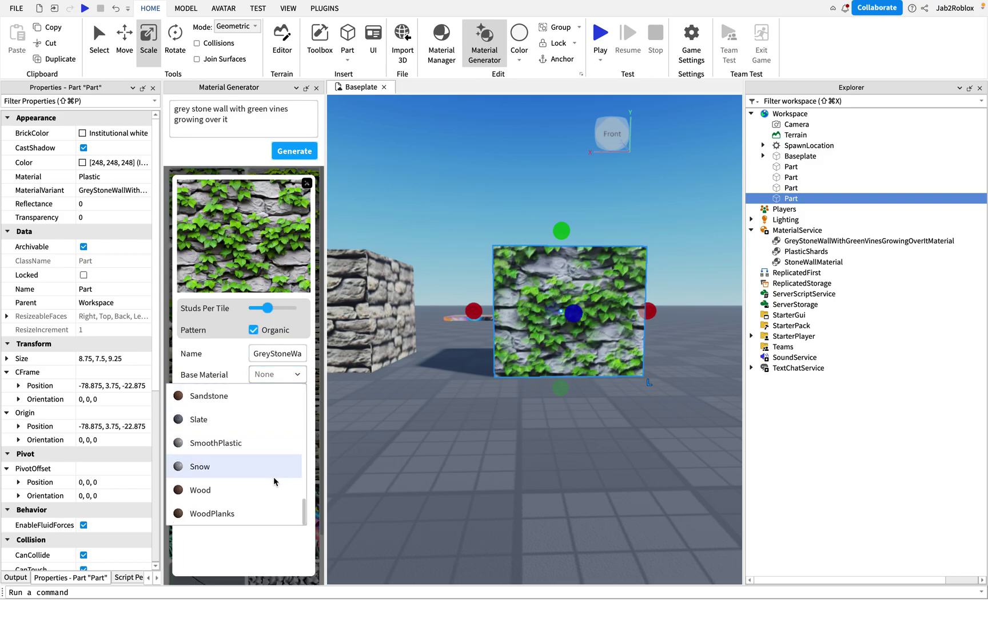
left_click(241, 416)
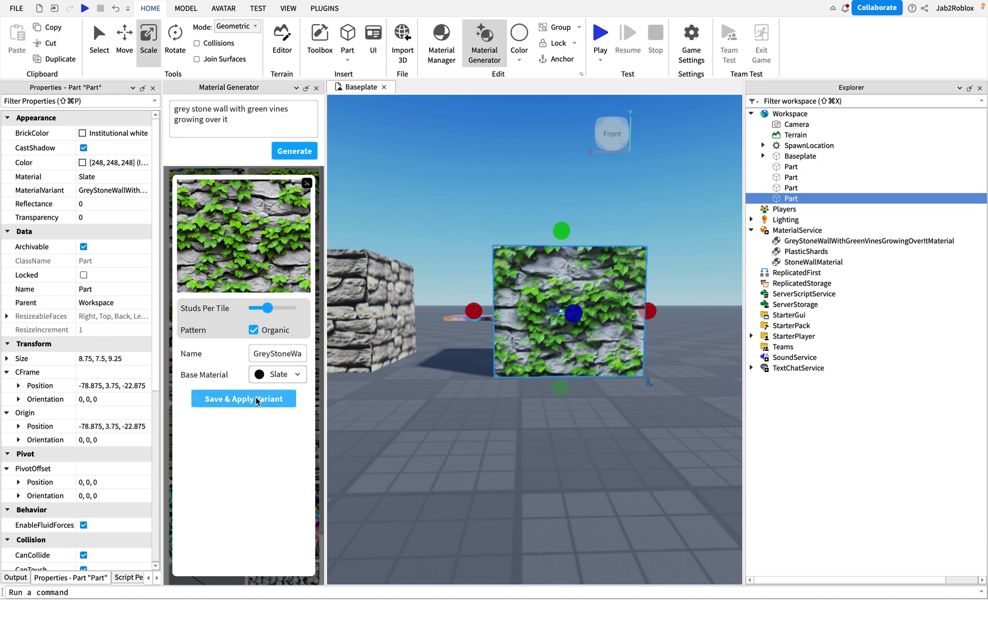
Lower the saved vine variant's Studs Per Tile, close its settings, and clear the selection.
left_click_drag(271, 311, 261, 310)
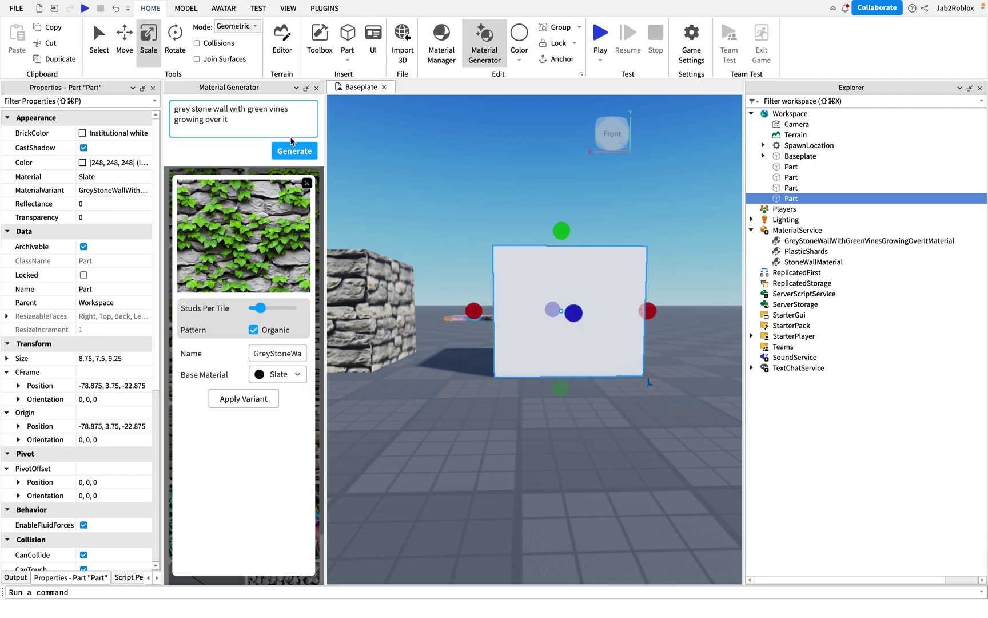
left_click(307, 185)
left_click(489, 201)
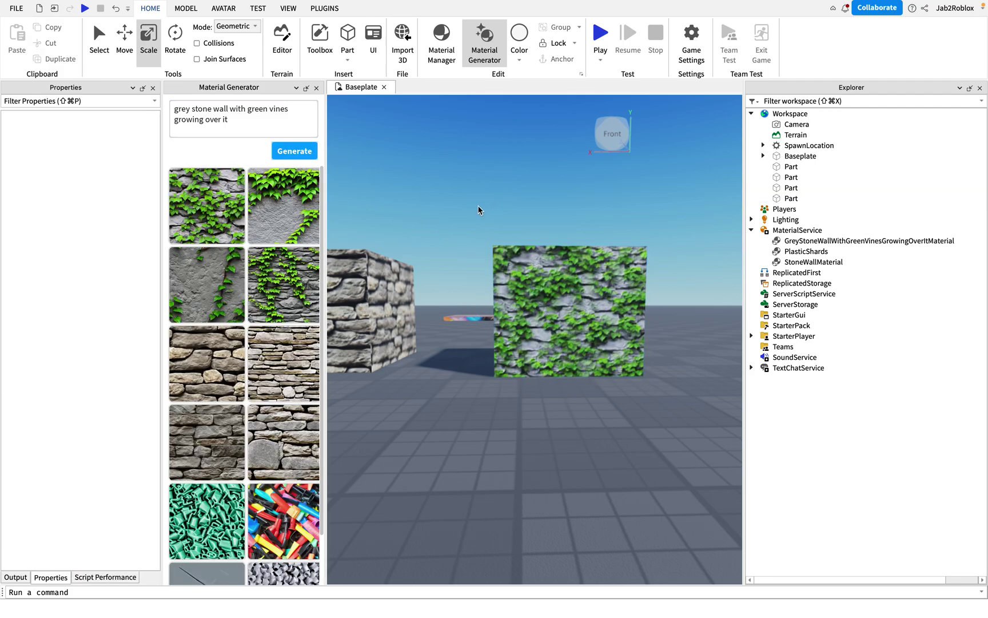
Examine the stone wall and vine wall materials on the two blocks up close and from different angles.
right_click_drag(478, 207, 478, 207)
key("a")
key("w")
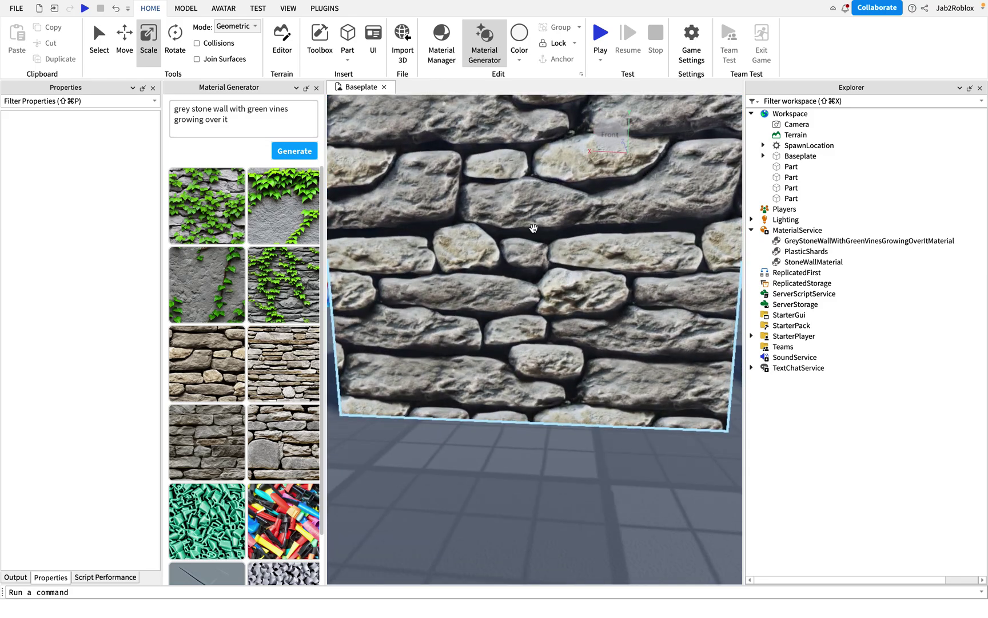
key("s")
right_click_drag(515, 281, 518, 280)
key("d")
key("w")
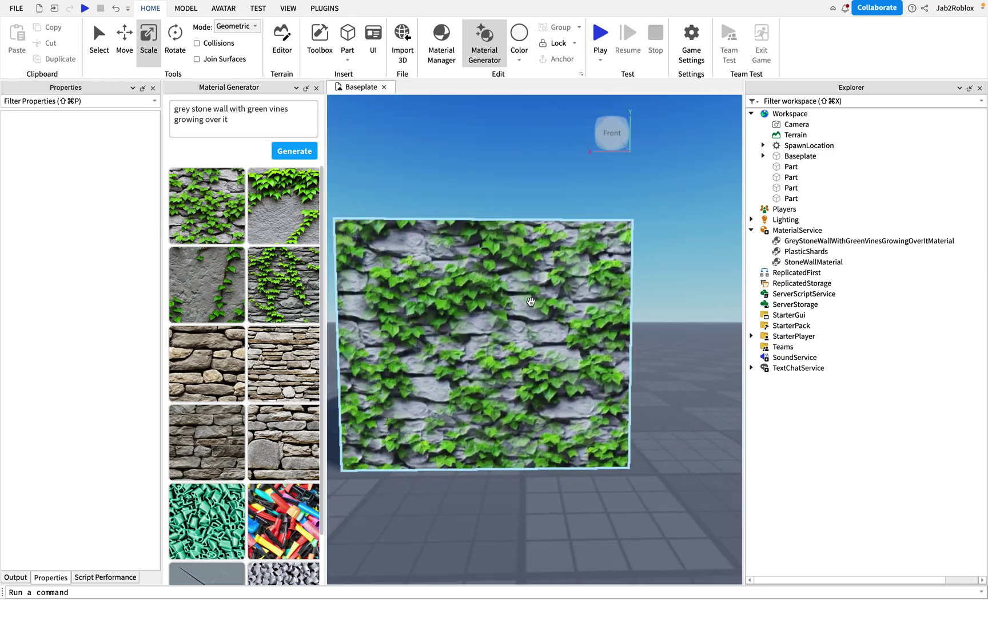
key("a")
key("w")
mouse_move(583, 299)
right_mouse_down()
mouse_move(559, 305)
mouse_move(580, 290)
right_mouse_up()
key("a")
key("w")
key("d")
key("s")
key("a")
key("w")
key("d")
key("a")
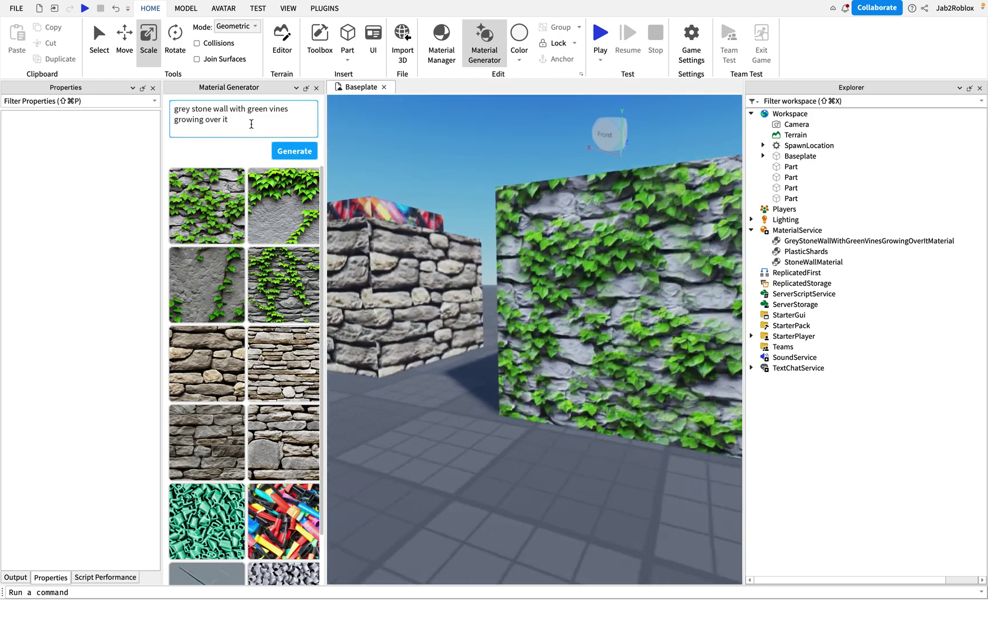
Highlight the current prompt text and view all the textured parts together from farther away.
left_click_drag(252, 125, 205, 107)
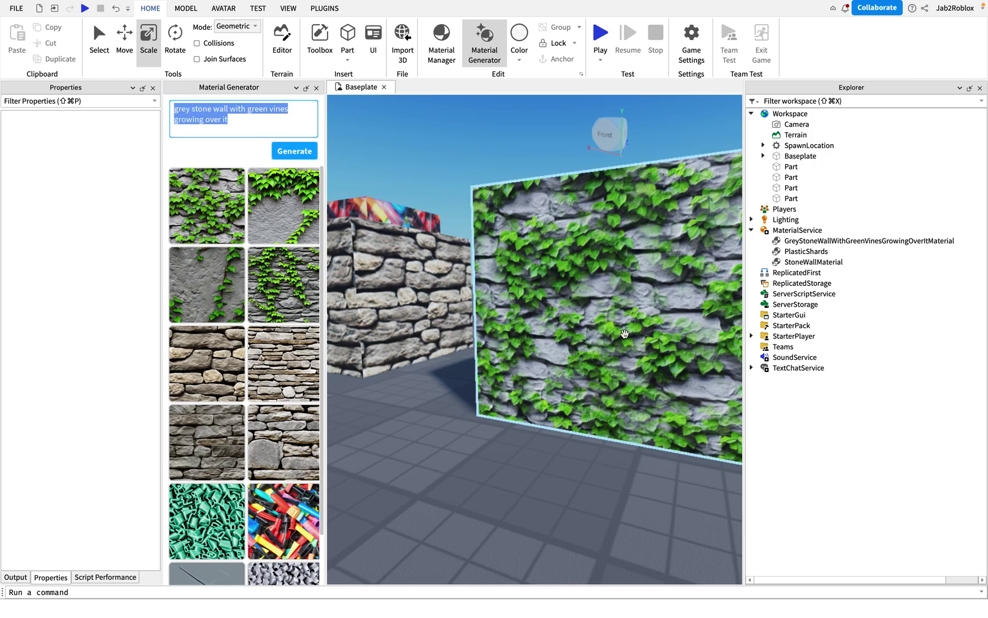
right_click_drag(527, 390, 528, 391)
right_click_drag(510, 461, 511, 460)
key("a")
key("s")
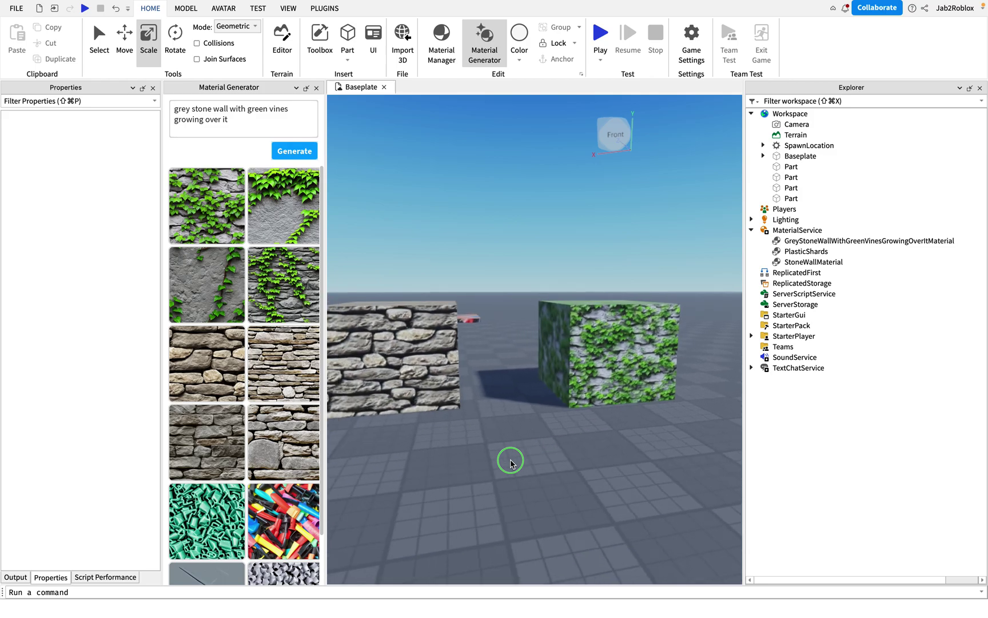
scroll(511, 462, "up", 3)
right_click_drag(511, 462, 510, 459)
key("s")
key("a")
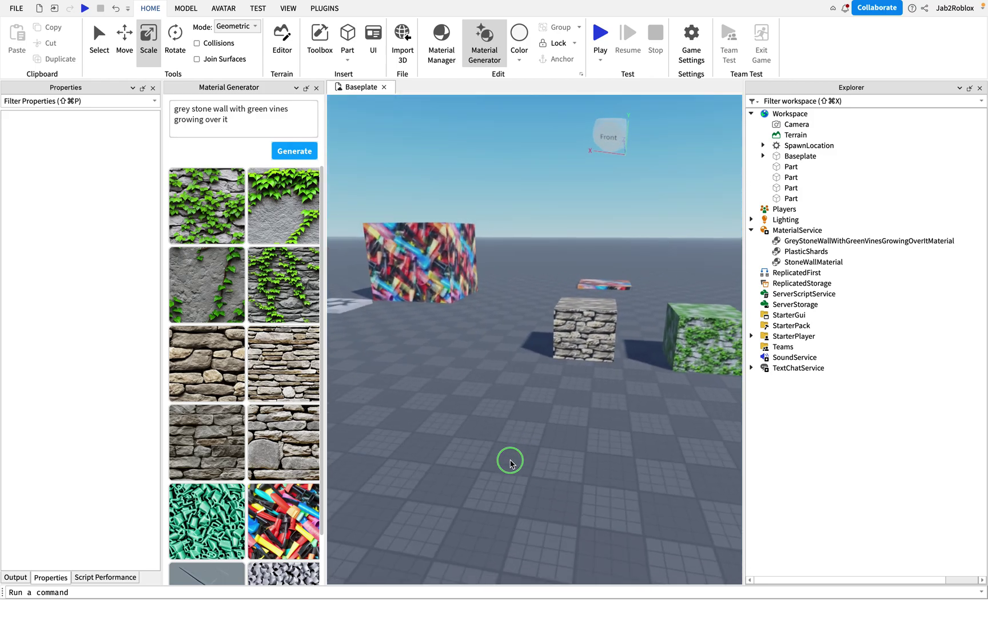